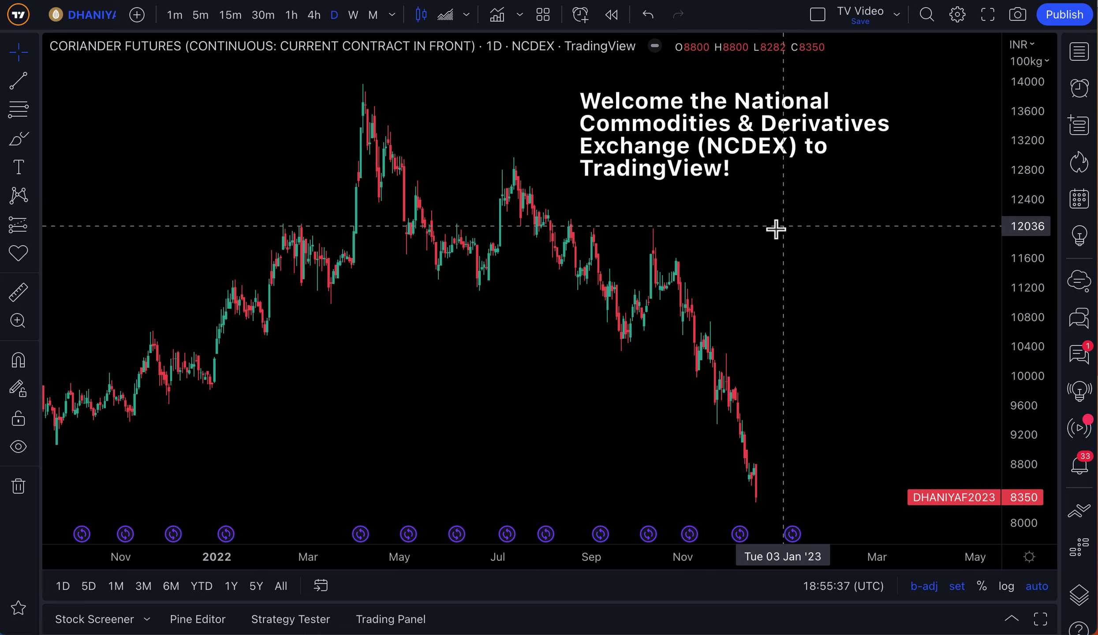
Open the symbol search from the chart's symbol name.
scroll(657, 317, "left", 5)
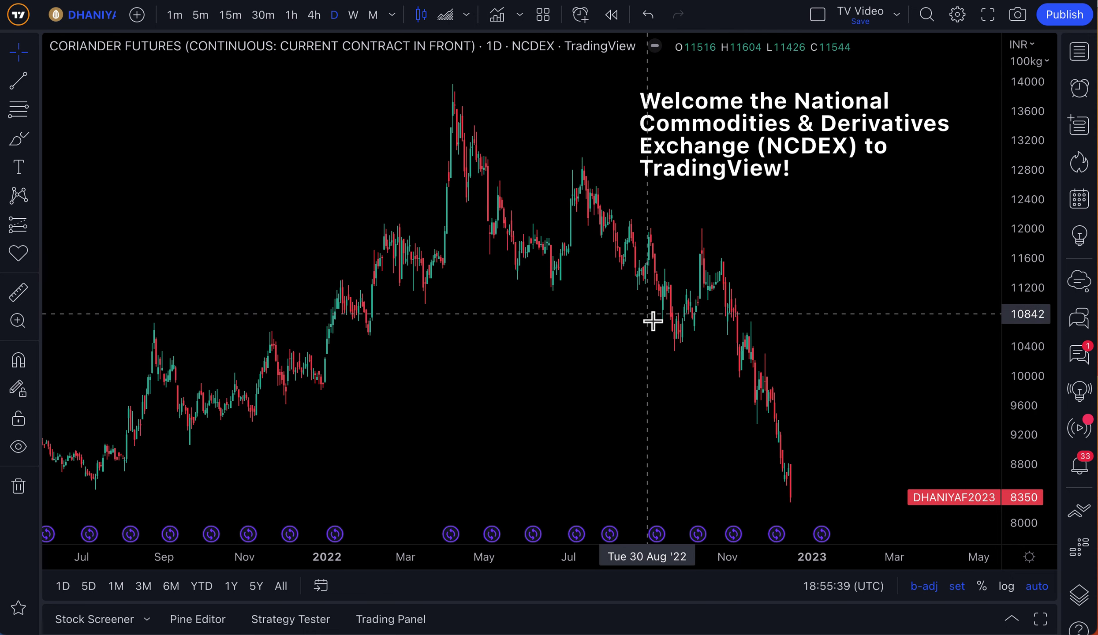
scroll(652, 319, "right", 5)
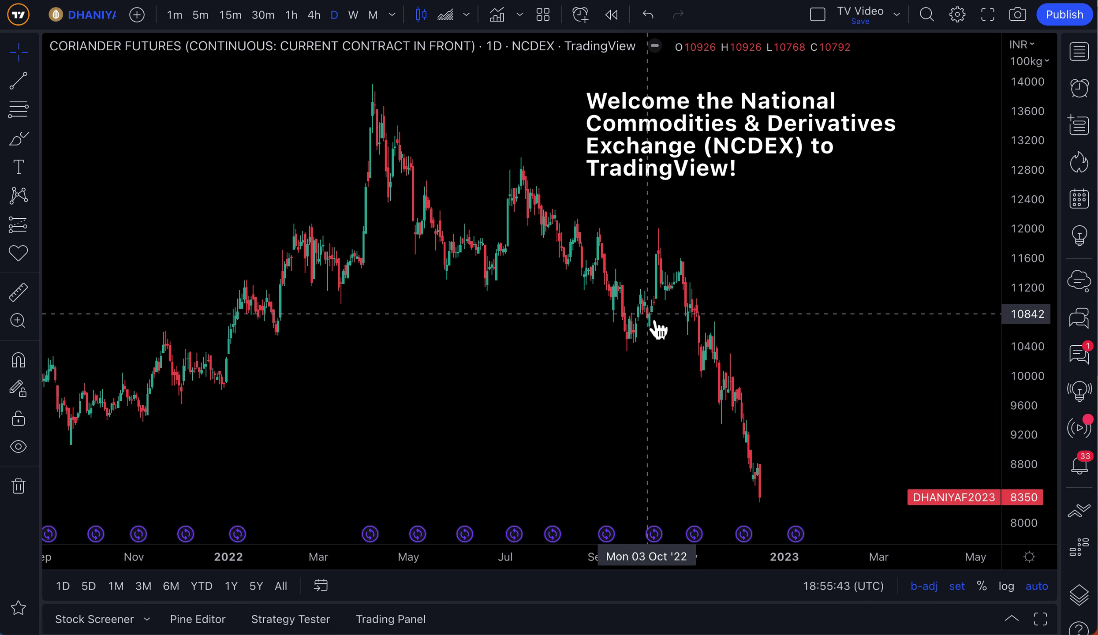
scroll(657, 325, "right", 5)
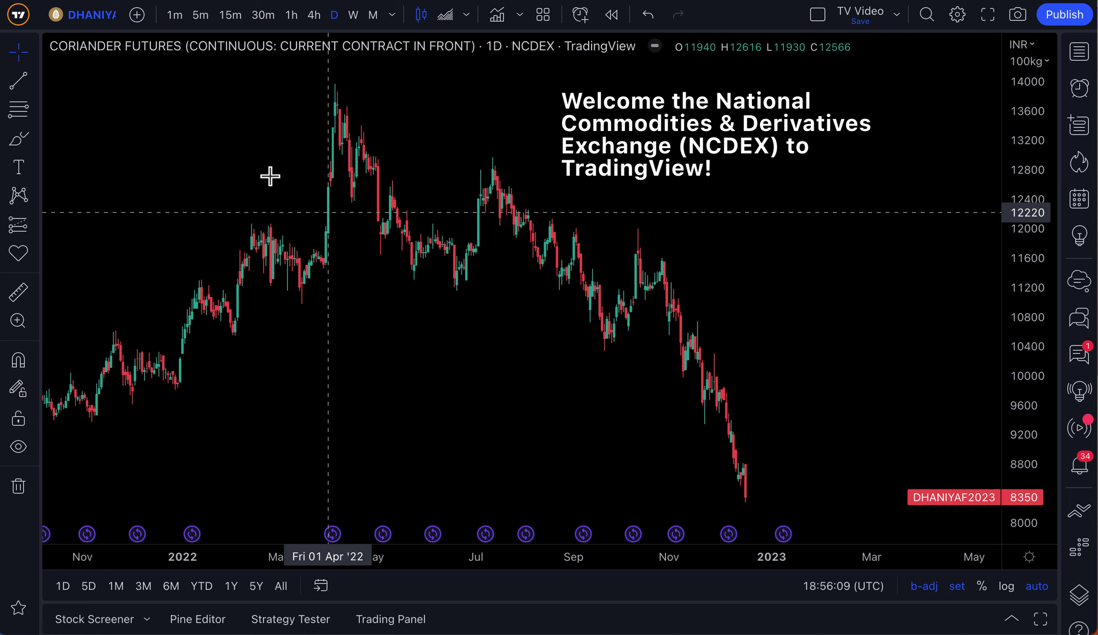
left_click(101, 14)
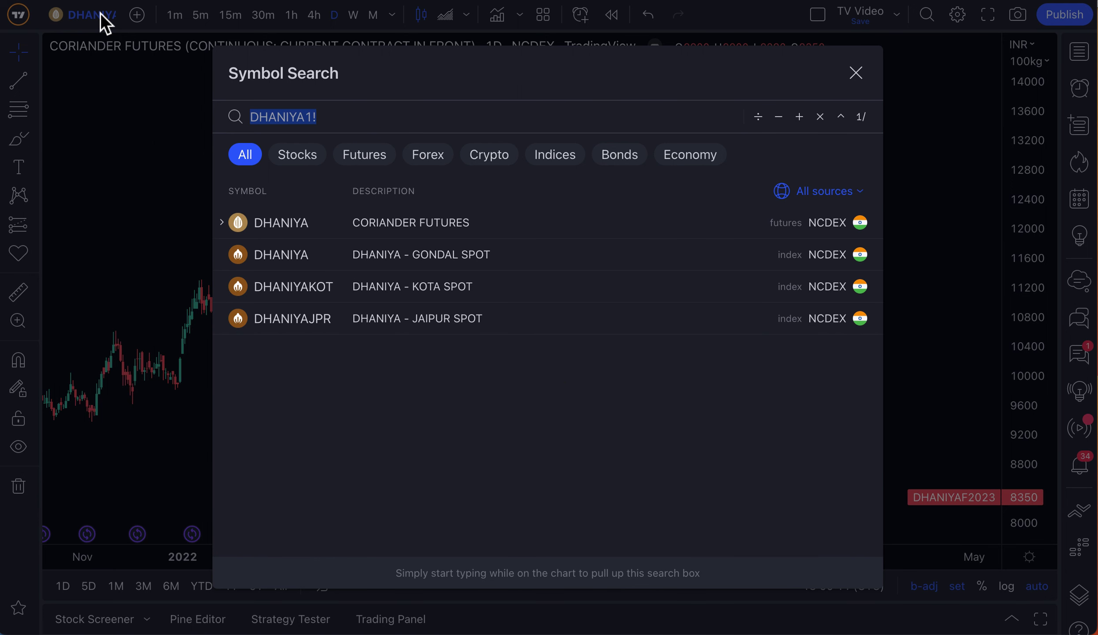
left_click(116, 103)
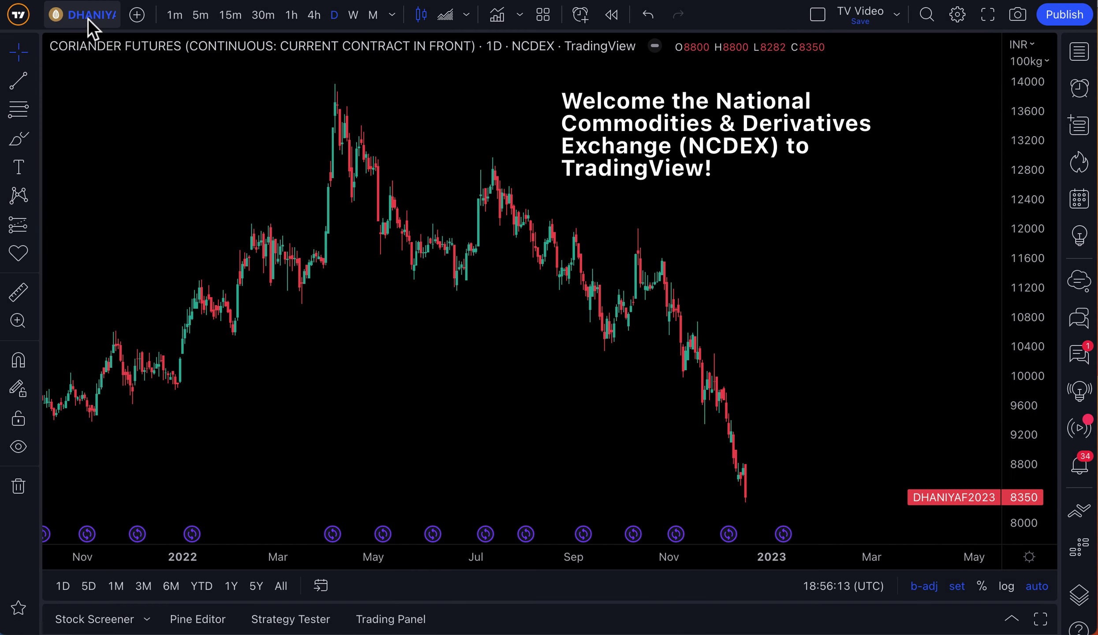
left_click(80, 19)
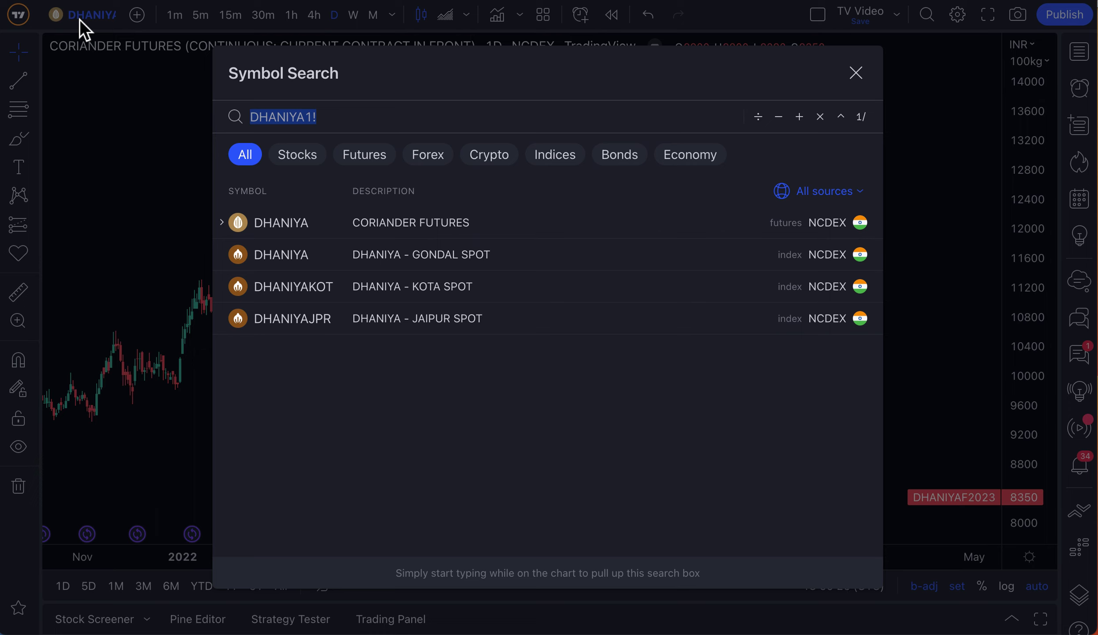
Search 'NCDEX:' and browse the exchange's instruments, then replace the query with 'NYSE:'.
type("NCDE")
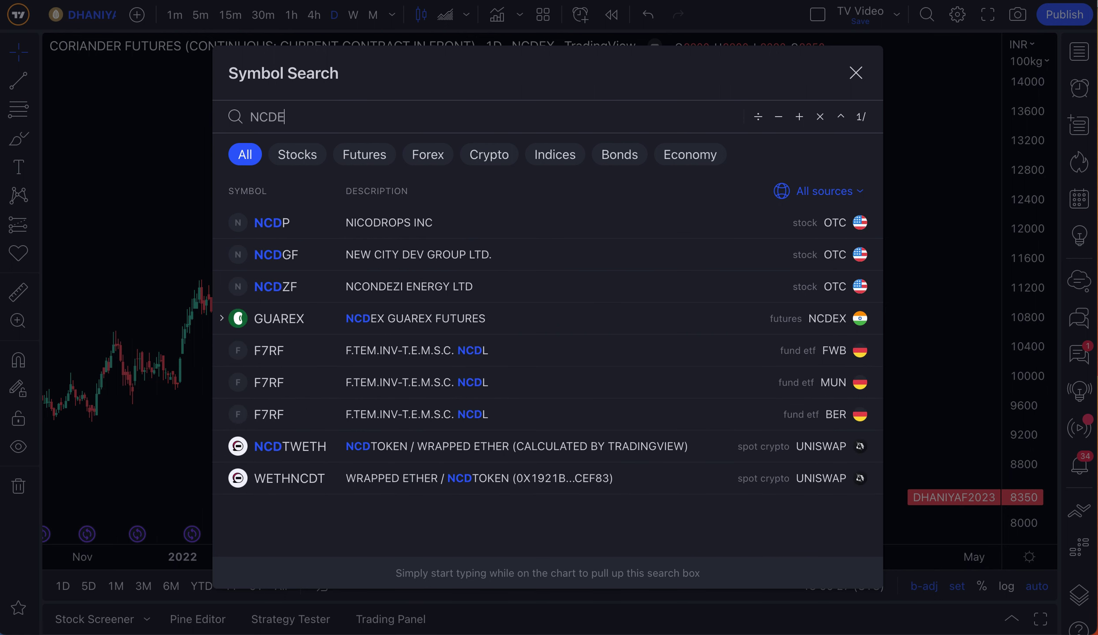
type("X:")
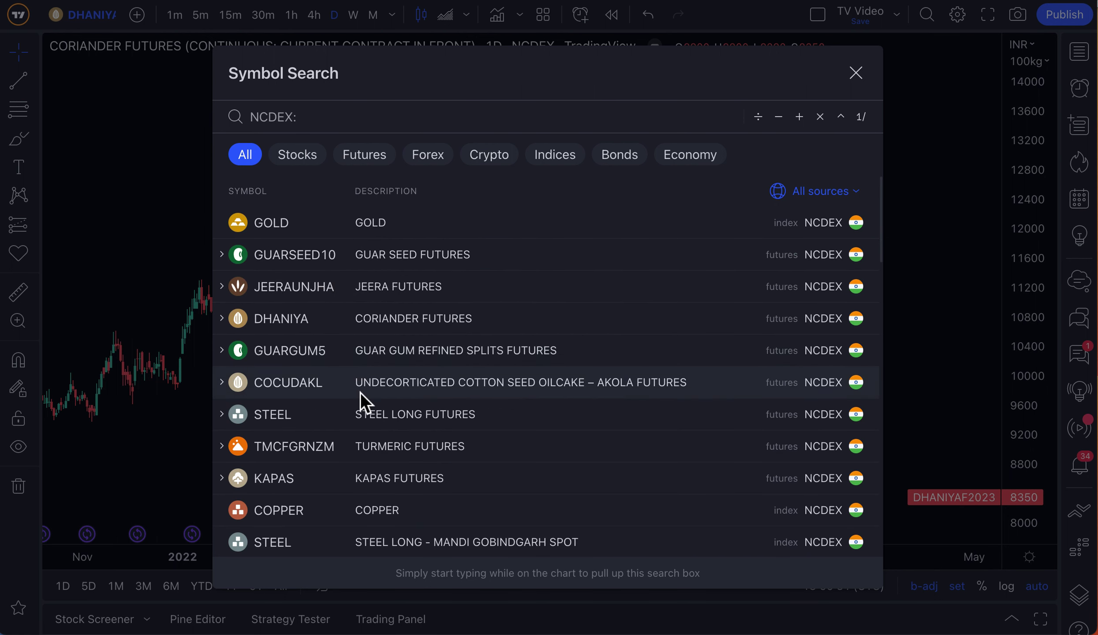
scroll(360, 393, "down", 1)
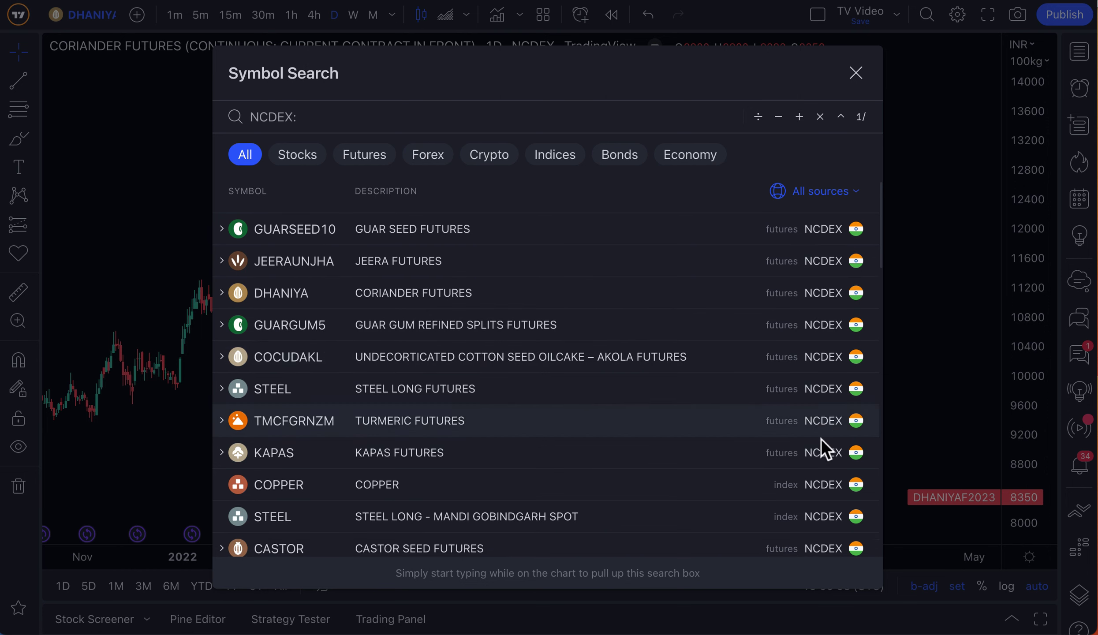
scroll(659, 412, "down", 10)
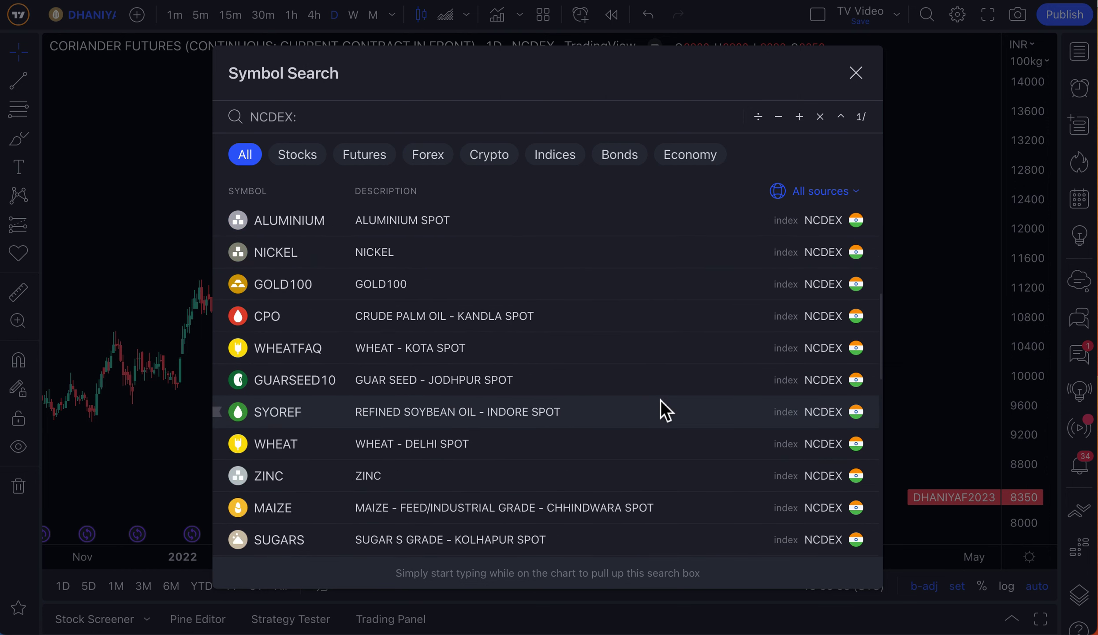
scroll(661, 401, "up", 10)
left_click_drag(248, 117, 296, 116)
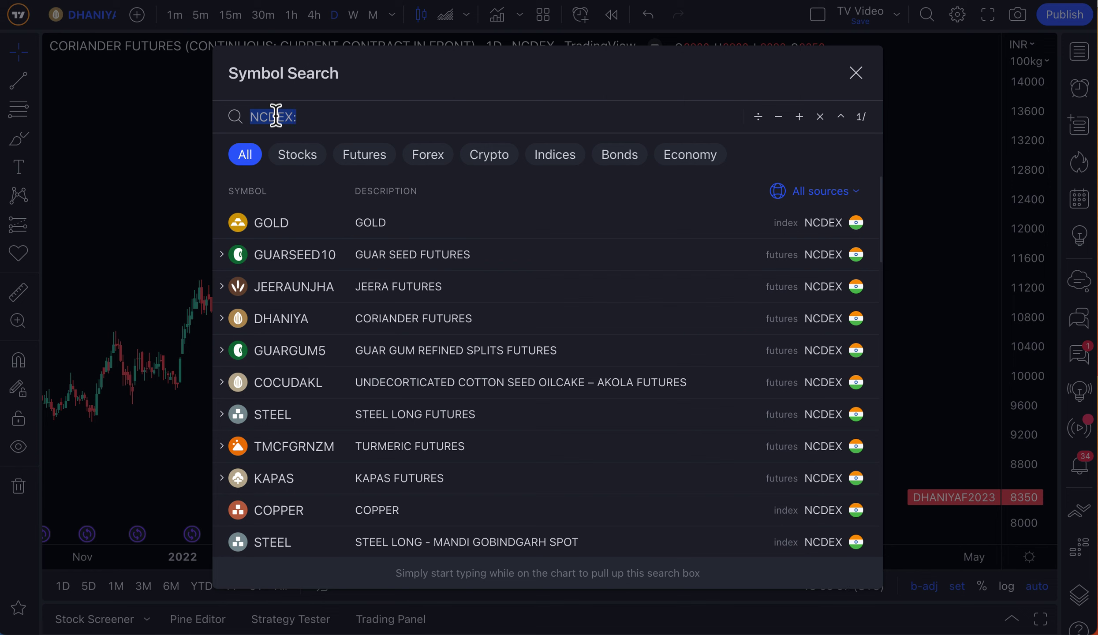
type("NYSE:")
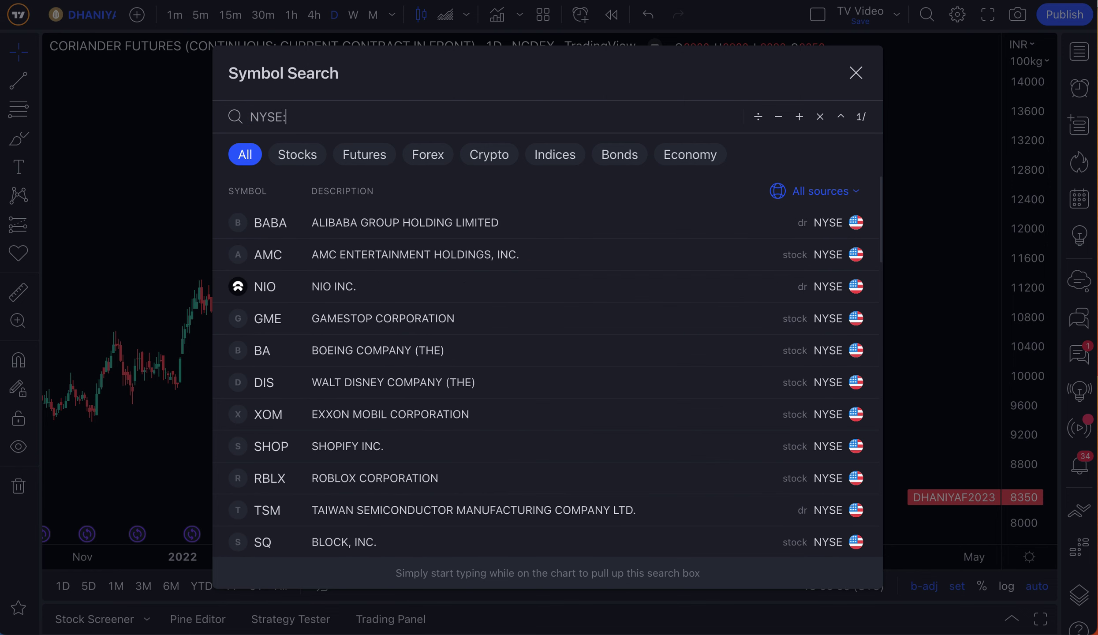
Replace the NYSE: query with 'GLASSNODE:', then change it back to 'NCDEX:'.
triple_click(274, 116)
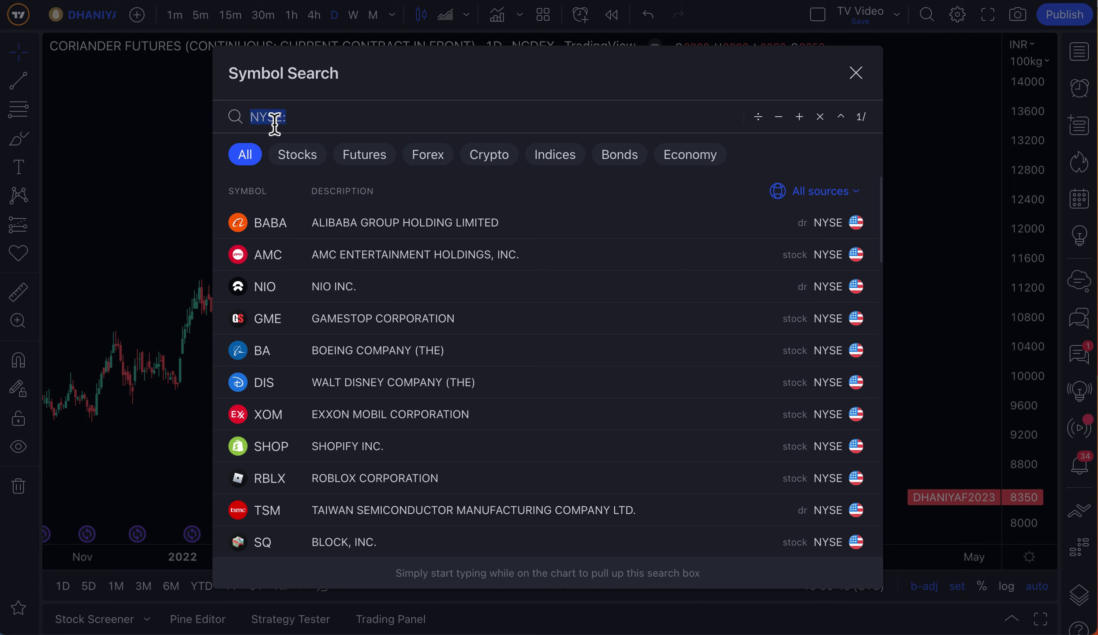
type("GLASS")
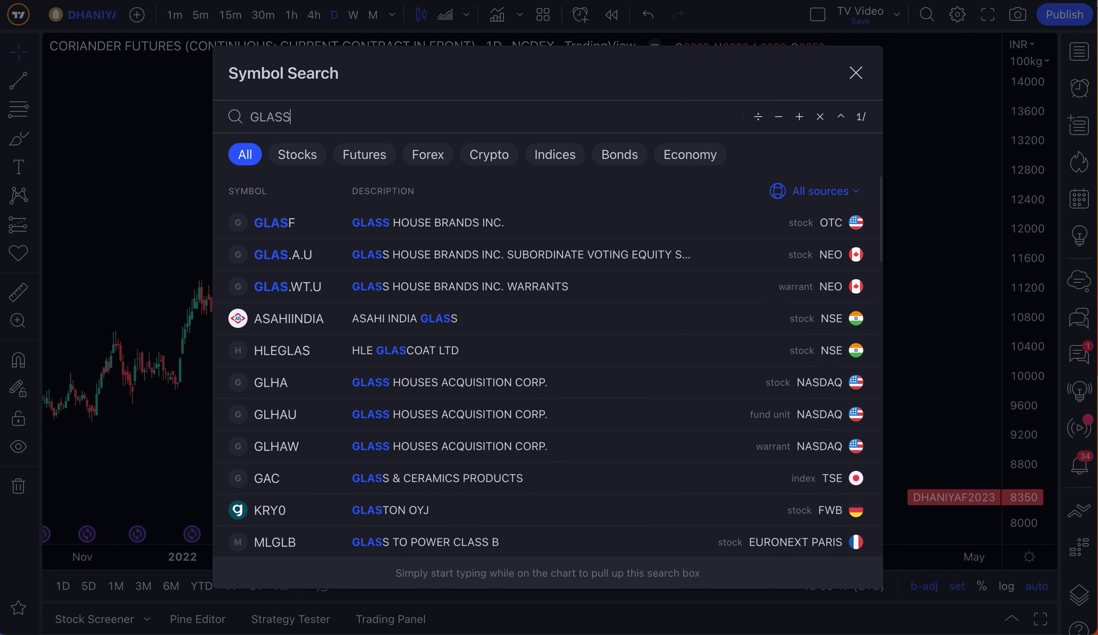
type("NODE:")
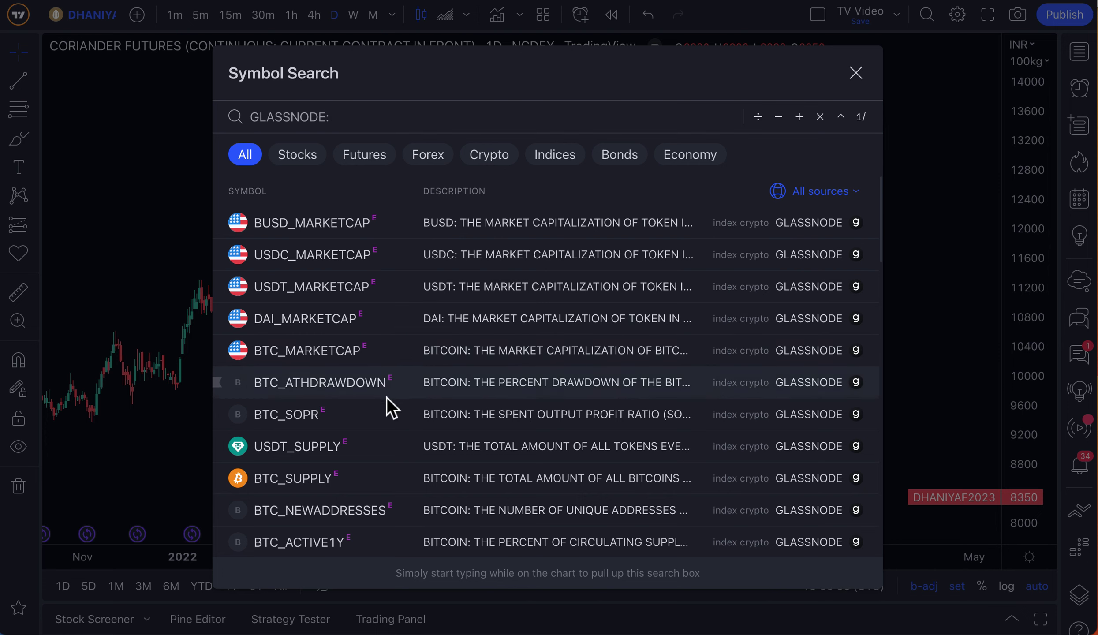
left_click(349, 118)
left_click_drag(350, 118, 253, 120)
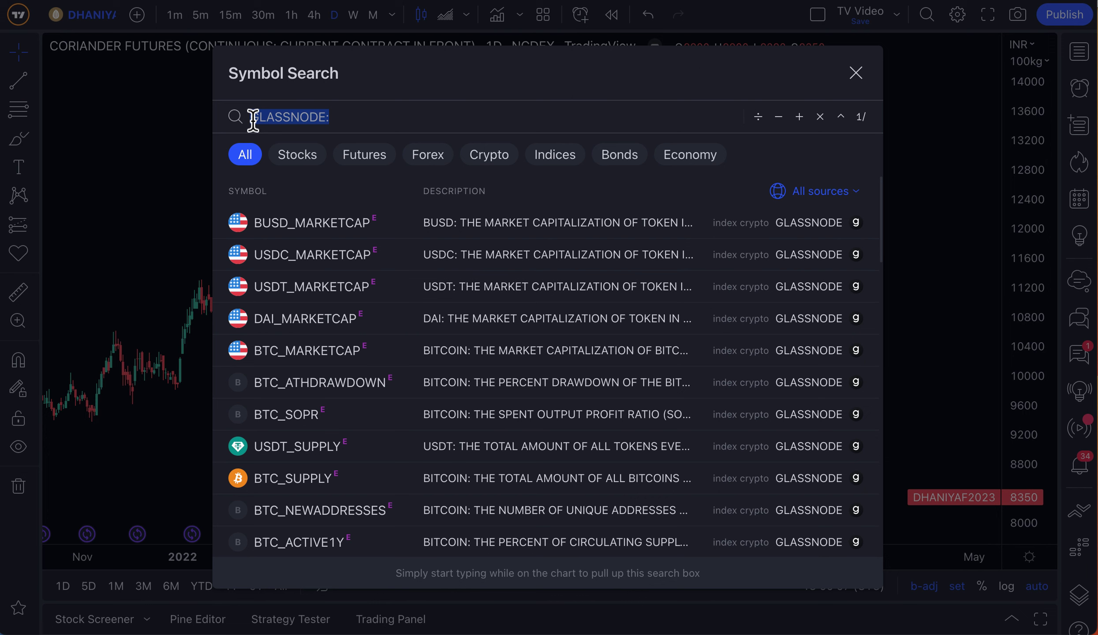
type("N")
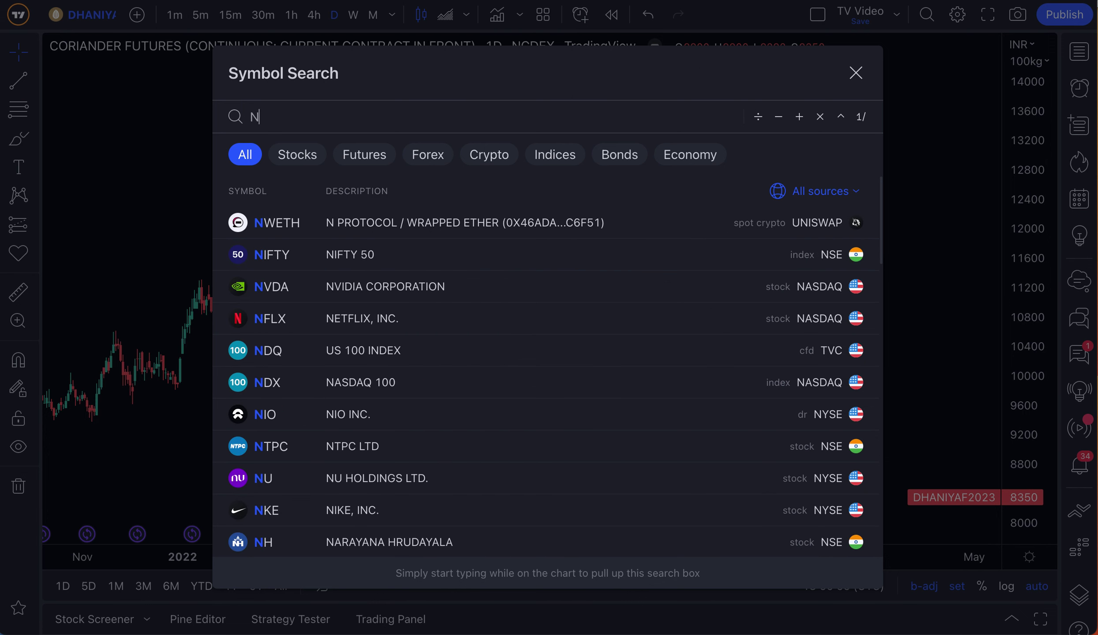
type("CDEX:")
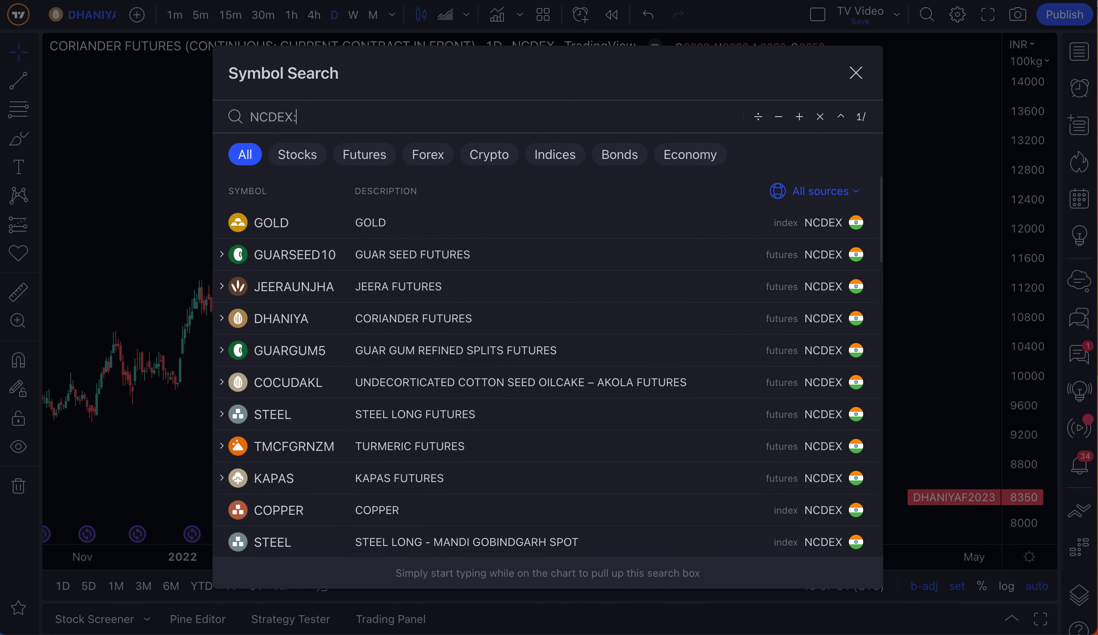
Review the 'NCDEX:' results while selecting the query text in the search box.
left_click_drag(256, 124, 295, 123)
left_click(303, 124)
left_click(255, 119)
left_click_drag(256, 123, 308, 124)
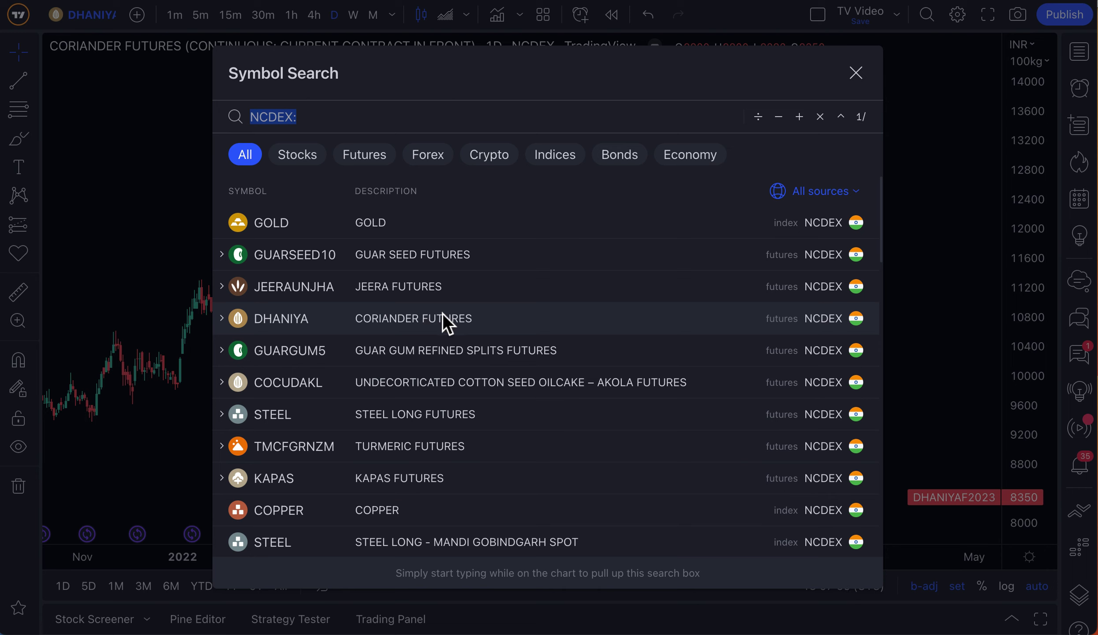
Close the symbol search and scroll around the Coriander futures chart.
left_click(477, 327)
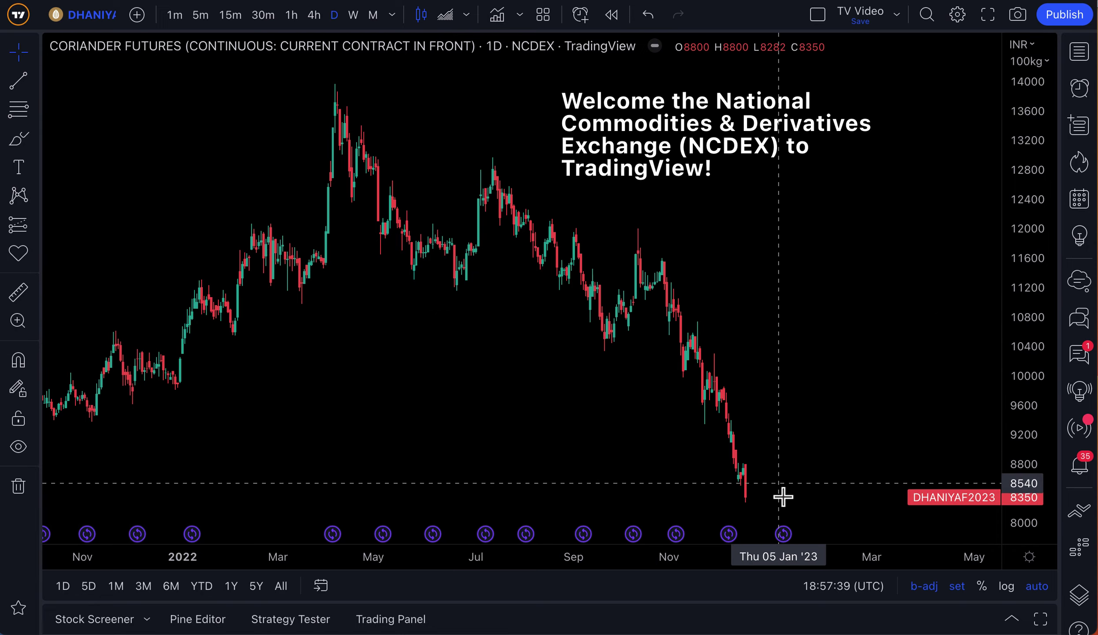
scroll(782, 498, "down", 2)
scroll(785, 501, "up", 1)
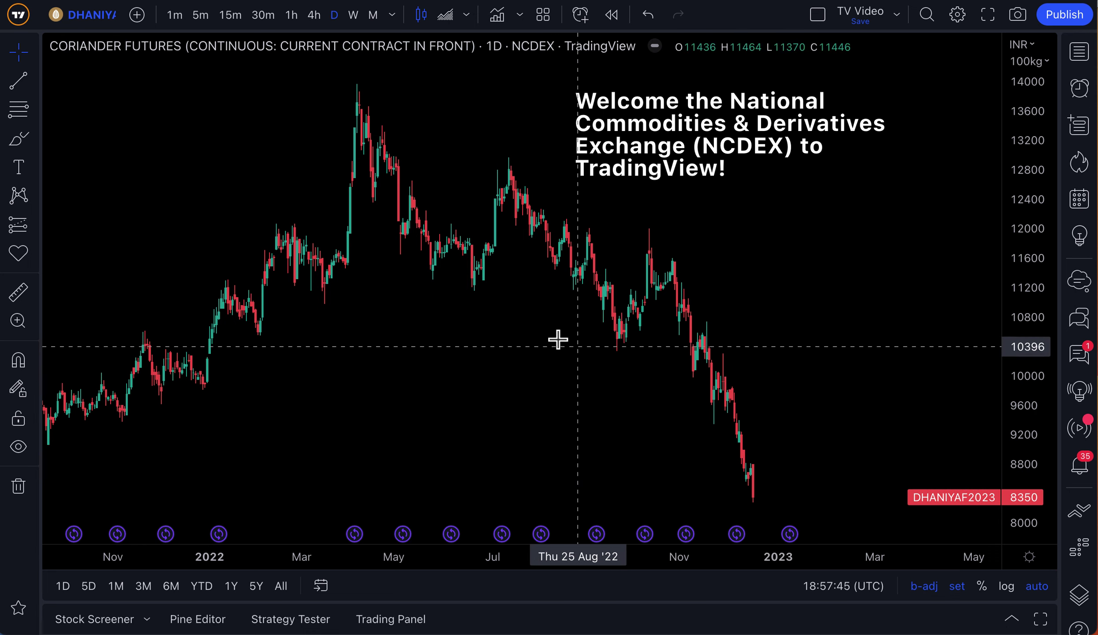
scroll(574, 353, "left", 3)
left_click(98, 17)
Search 'NCDEX:', scroll the list, and chart the Turmeric futures contract (TMCFGRNZM).
type("NCDEX:")
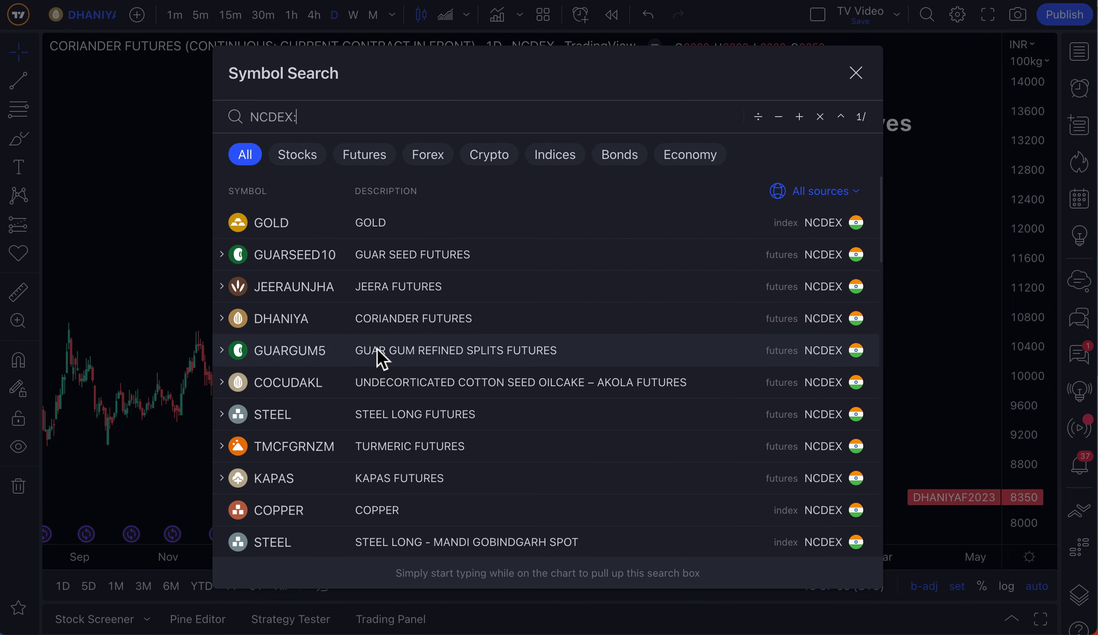
scroll(377, 349, "down", 3)
scroll(377, 348, "down", 8)
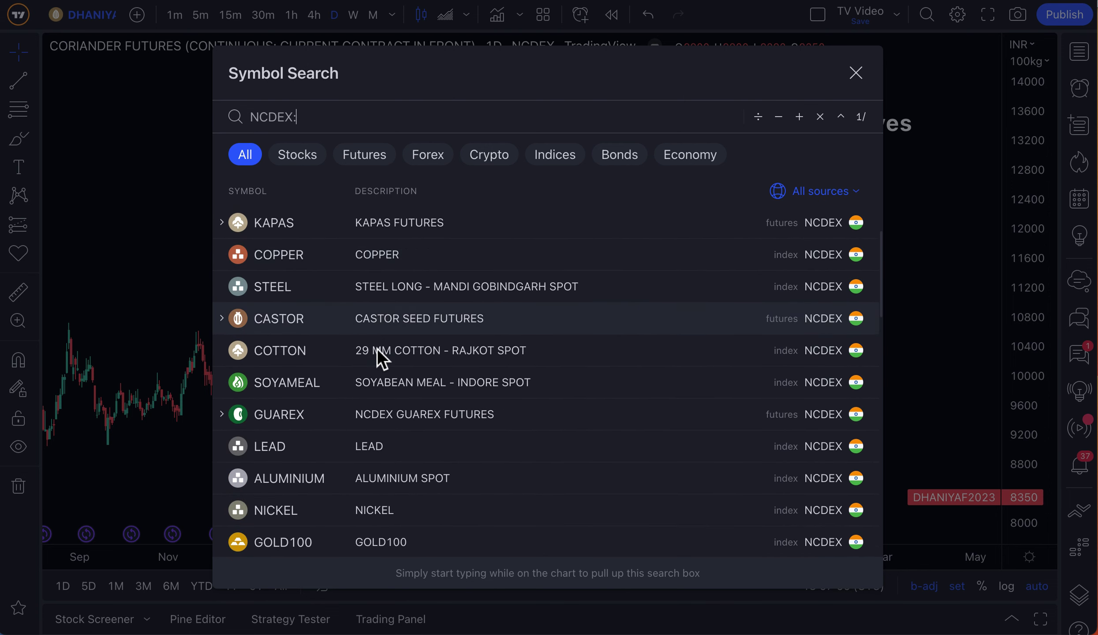
scroll(377, 349, "down", 10)
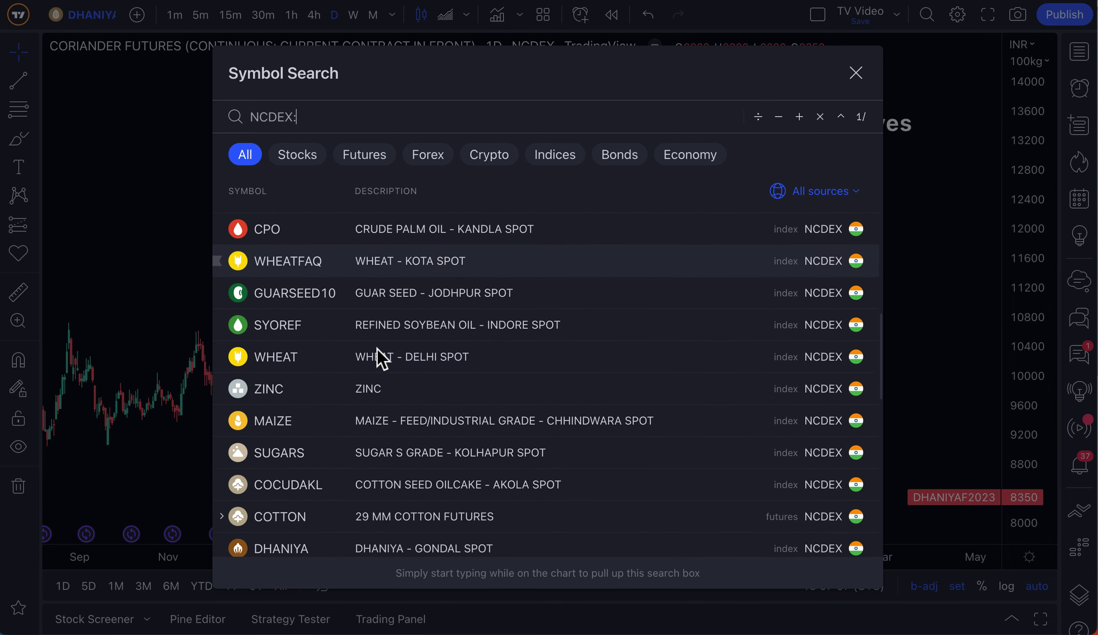
scroll(377, 349, "down", 10)
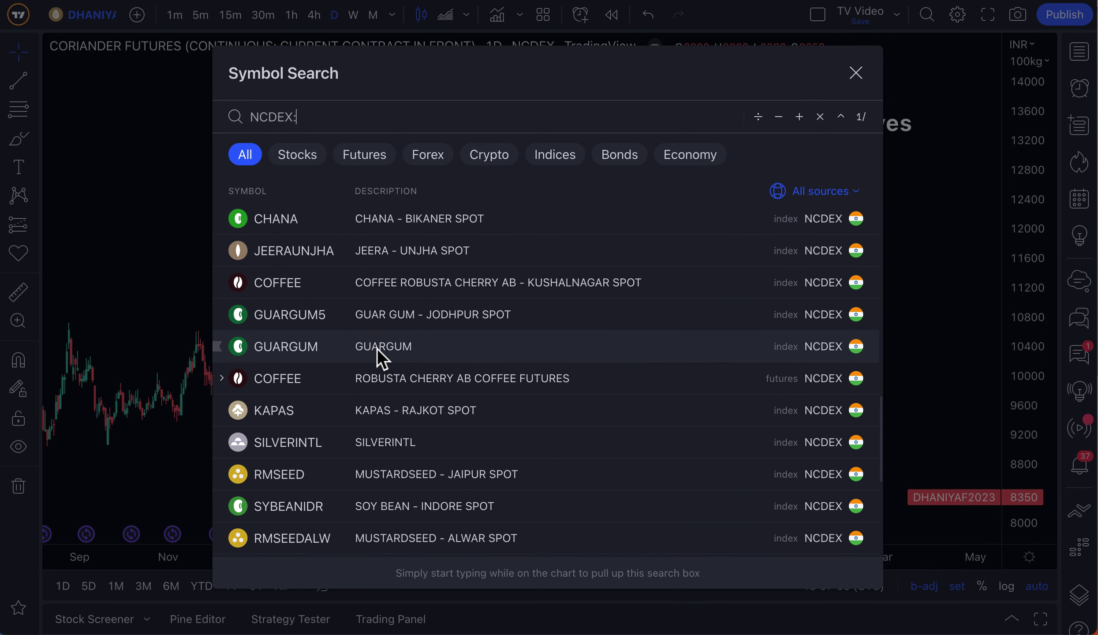
scroll(376, 348, "down", 6)
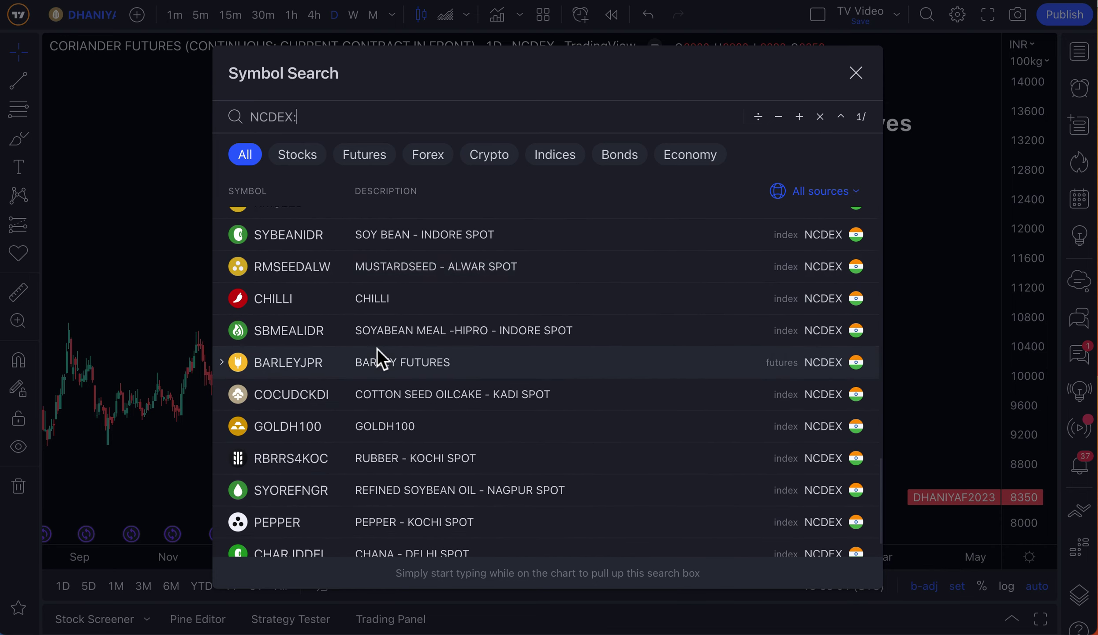
scroll(377, 349, "up", 20)
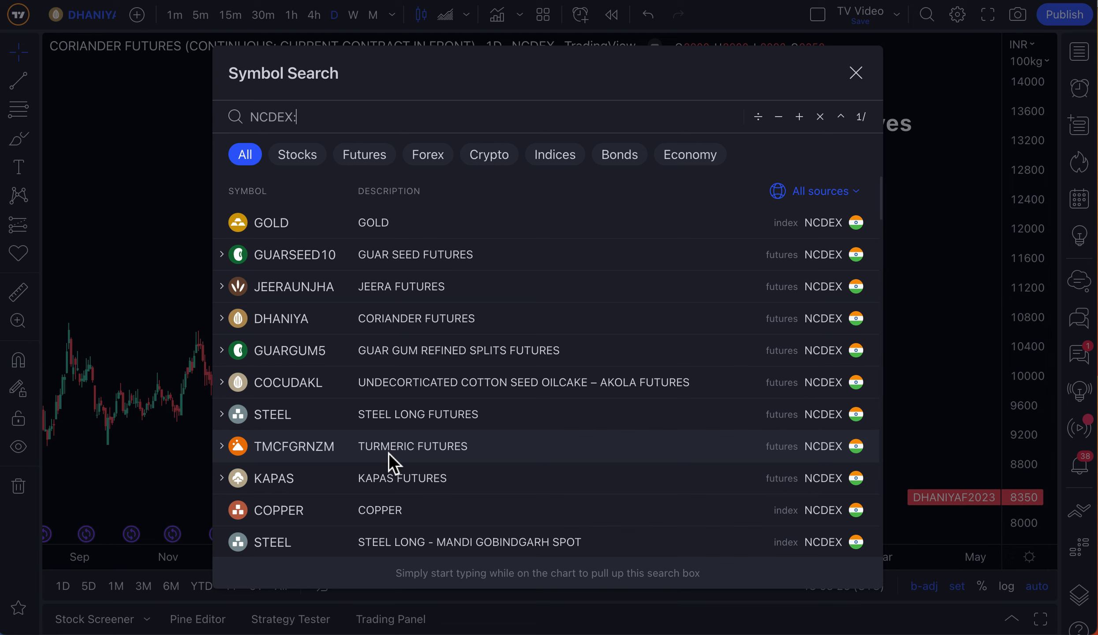
left_click(357, 451)
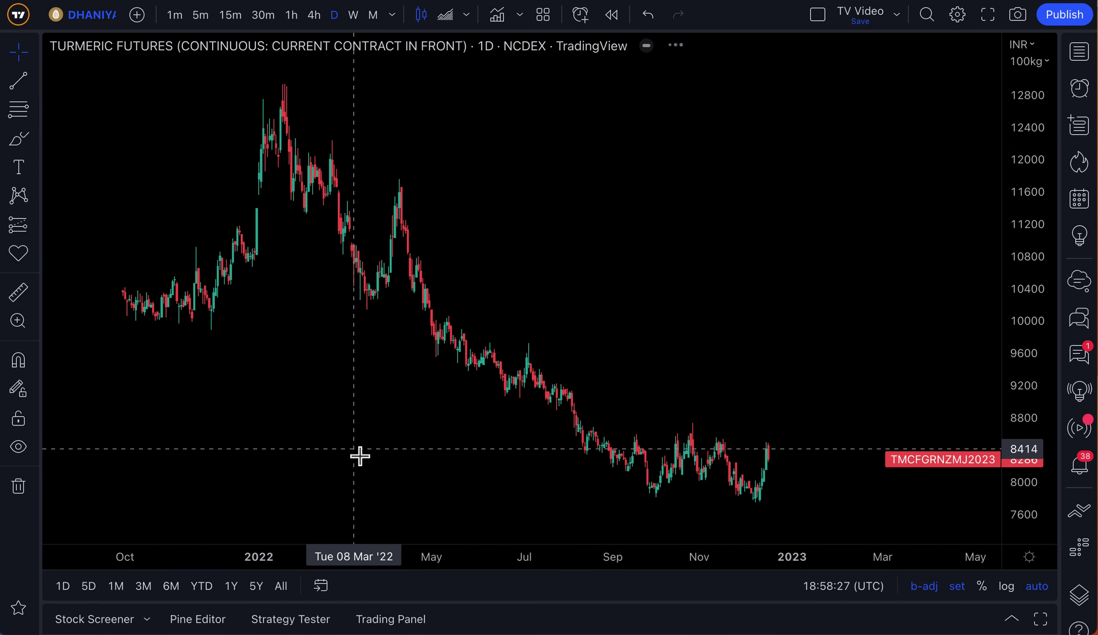
Zoom to recent Turmeric candles and circle the December 2022 lows with a red brush ellipse.
scroll(674, 395, "down", 5)
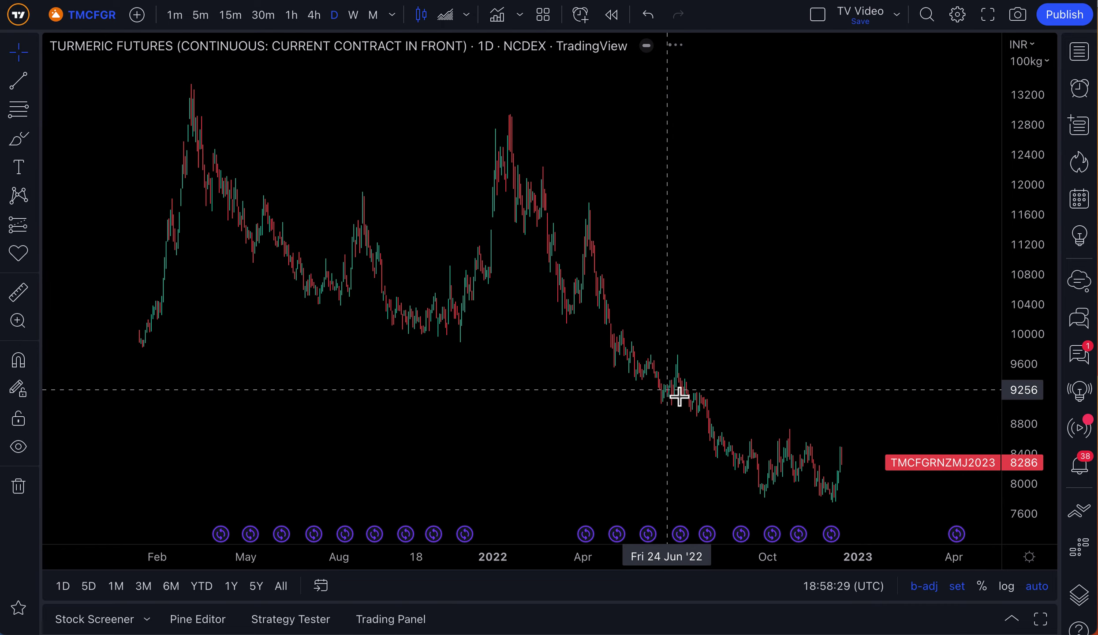
left_click_drag(673, 417, 537, 412)
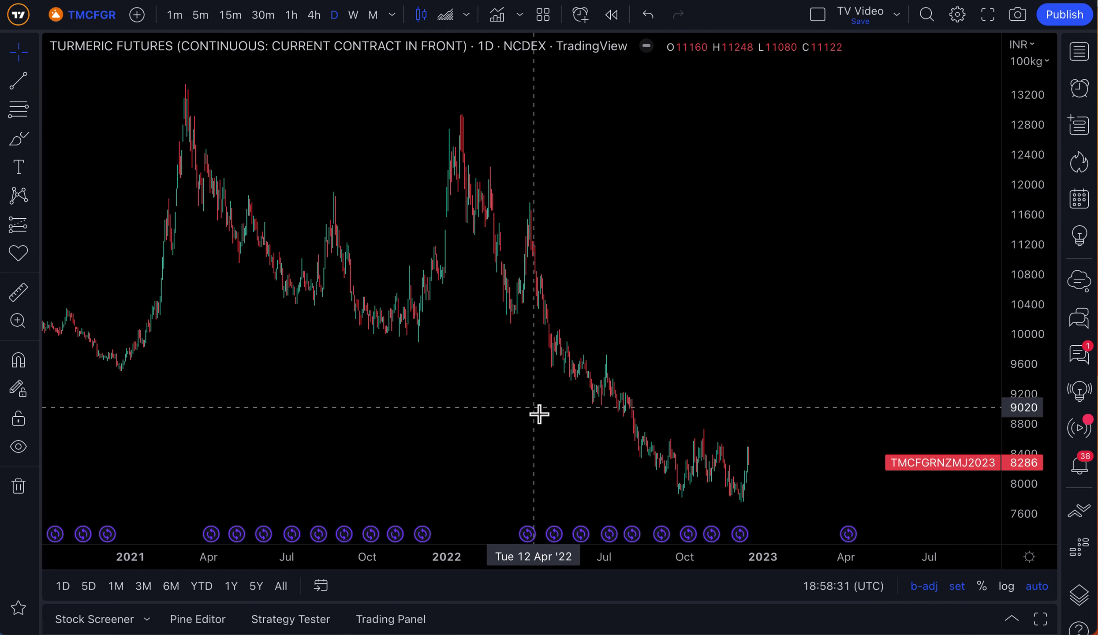
scroll(539, 414, "up", 3)
scroll(539, 414, "up", 4)
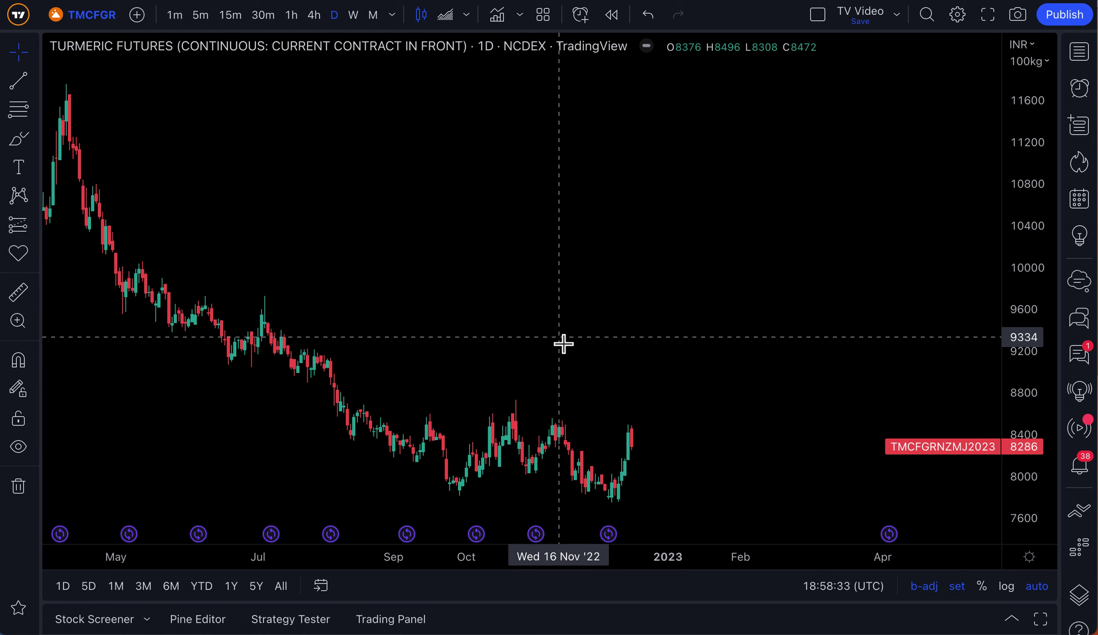
left_click(19, 138)
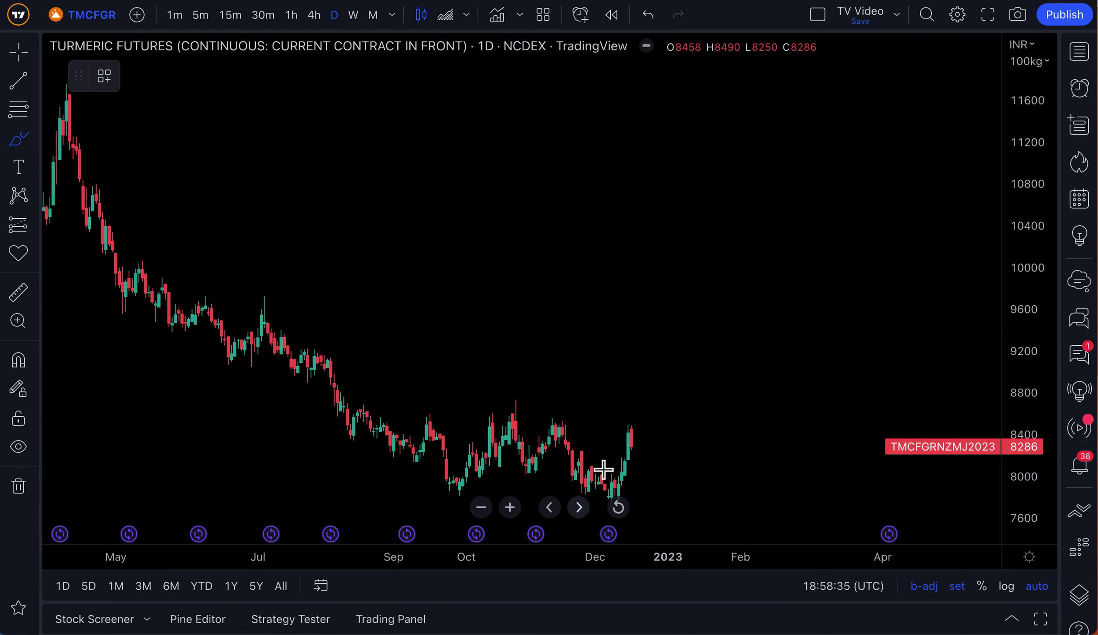
mouse_move(593, 446)
left_mouse_down()
mouse_move(576, 443)
mouse_move(579, 482)
mouse_move(649, 515)
mouse_move(604, 456)
left_mouse_up()
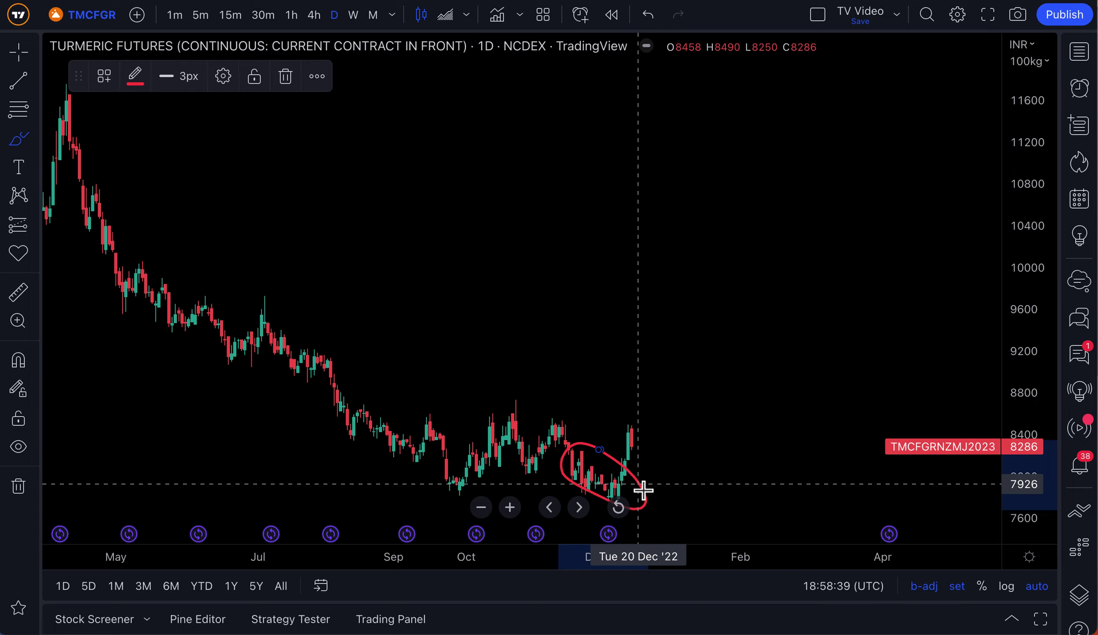
scroll(616, 498, "down", 10)
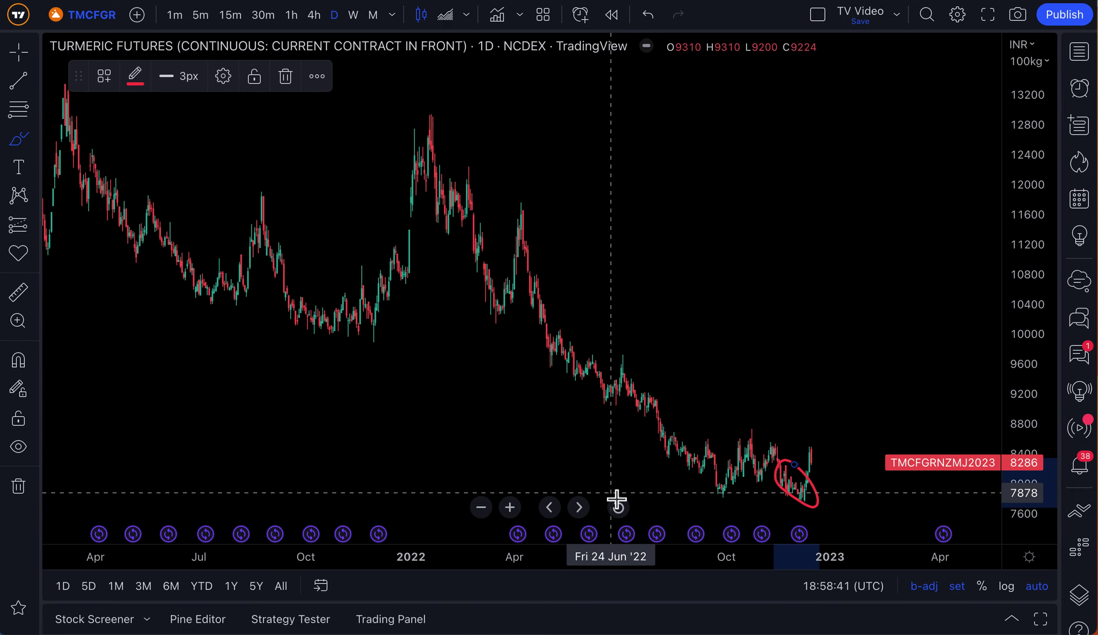
scroll(617, 498, "down", 10)
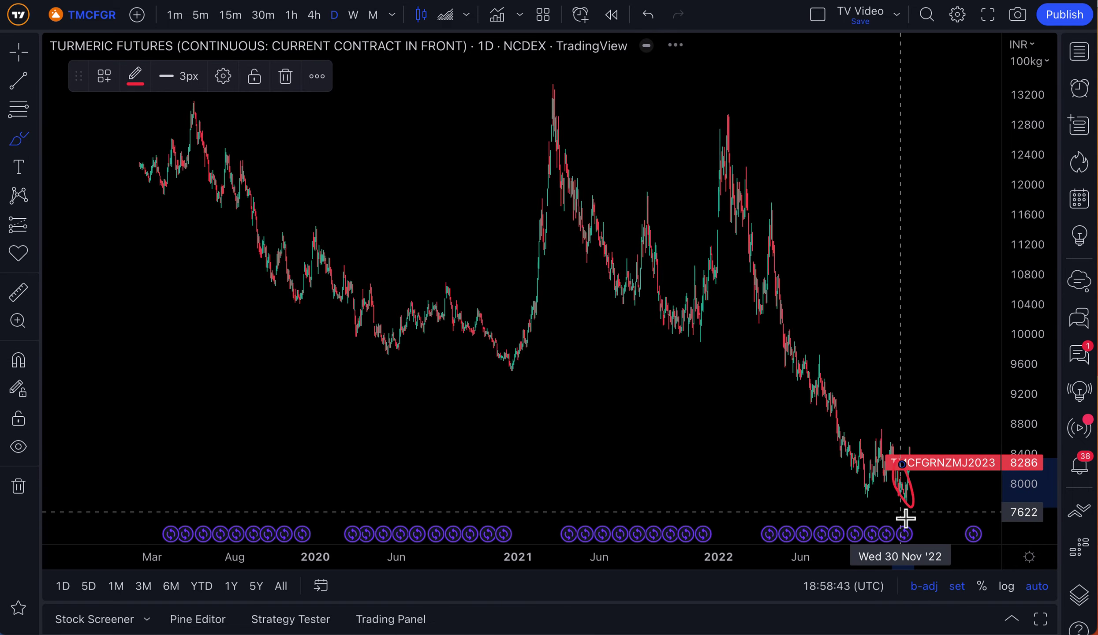
scroll(907, 511, "down", 4)
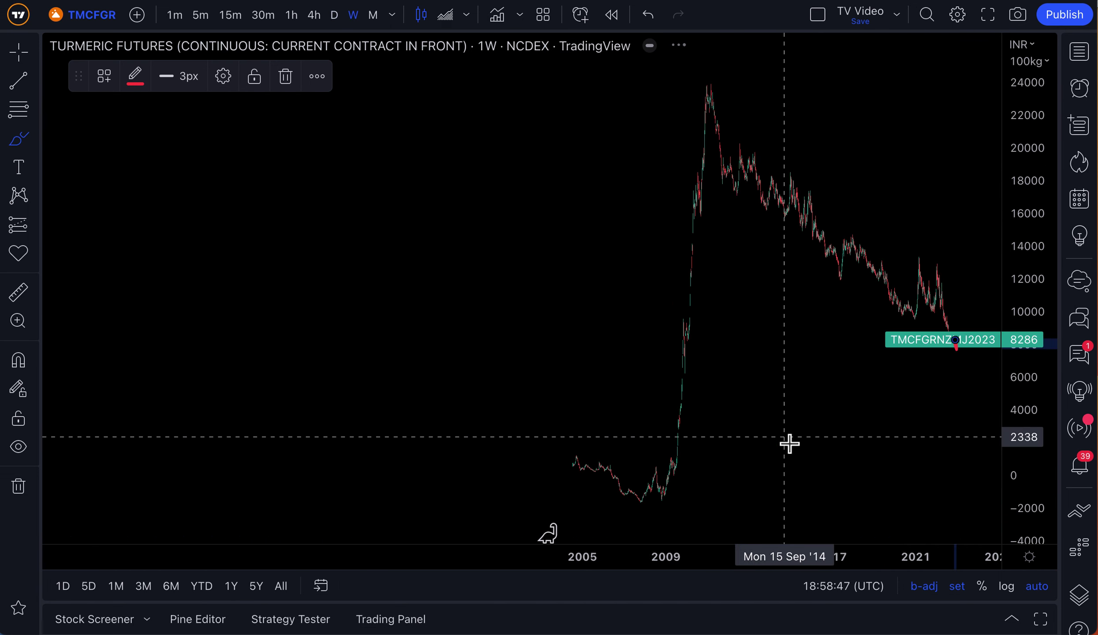
Zoom into the weekly Turmeric chart and delete the red freehand ellipse.
scroll(790, 443, "up", 5)
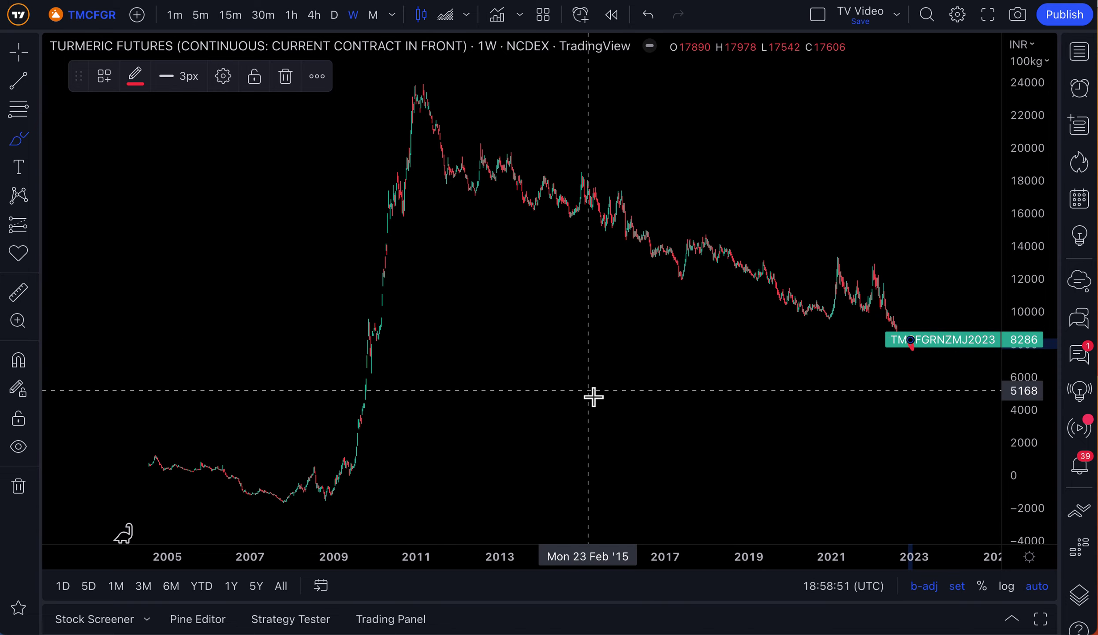
scroll(593, 396, "up", 10)
scroll(593, 397, "up", 6)
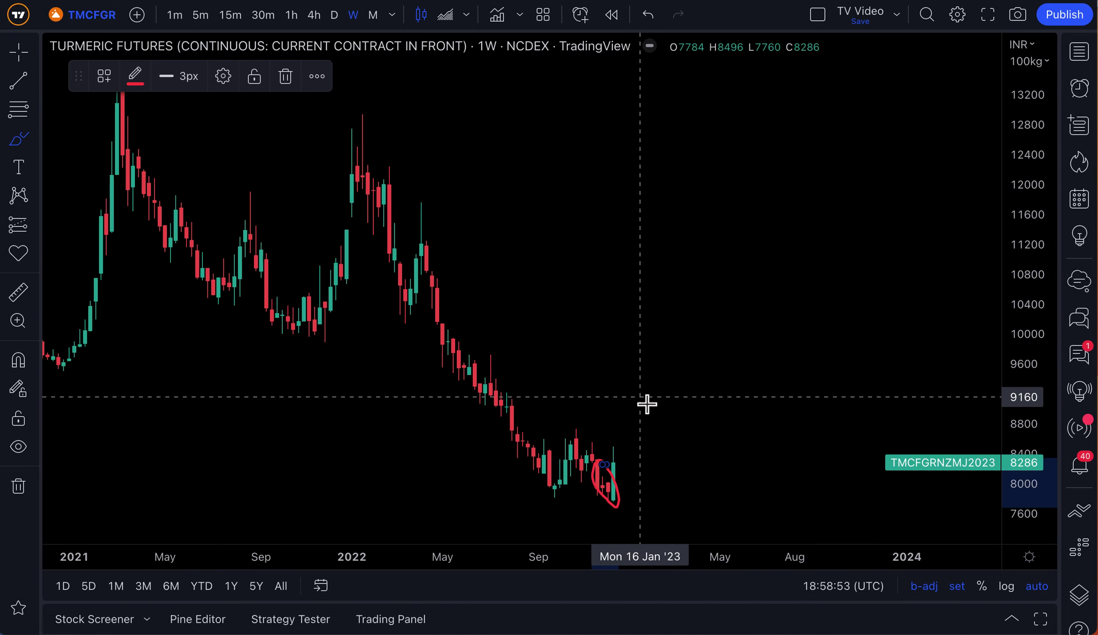
key("Delete")
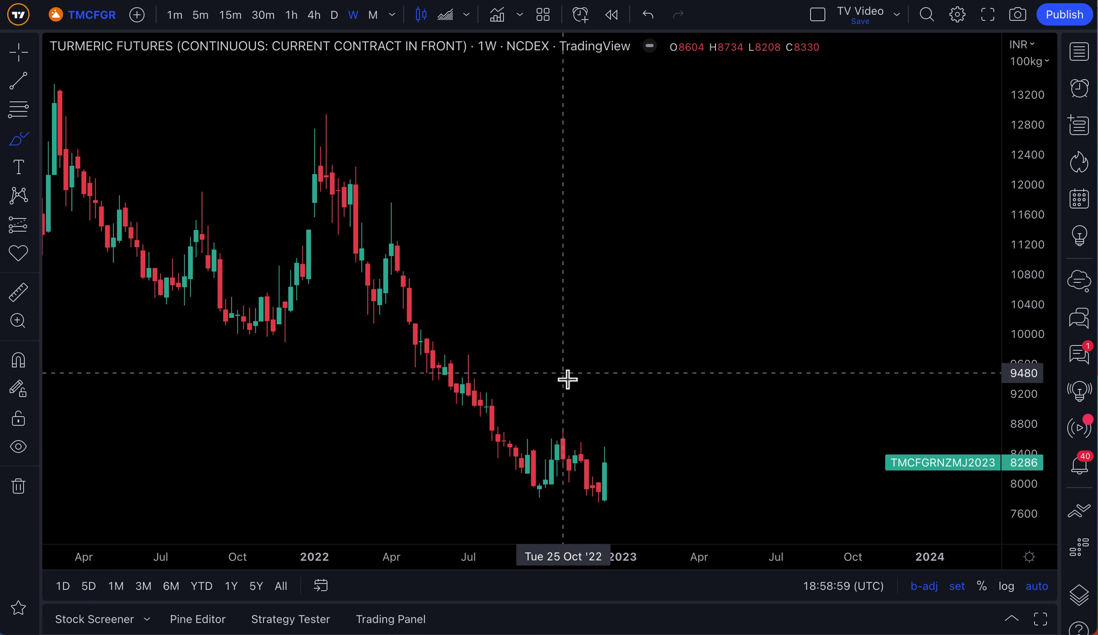
scroll(567, 379, "down", 5)
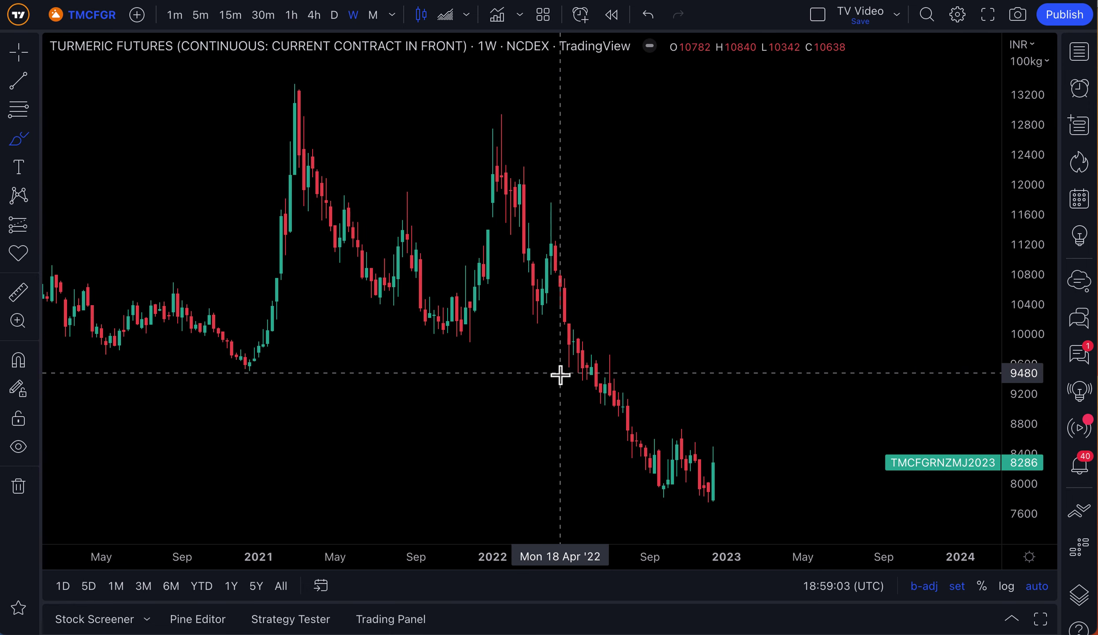
Search 'NCDEX:' and chart the Steel Long futures contract (STEEL1!).
left_click(89, 24)
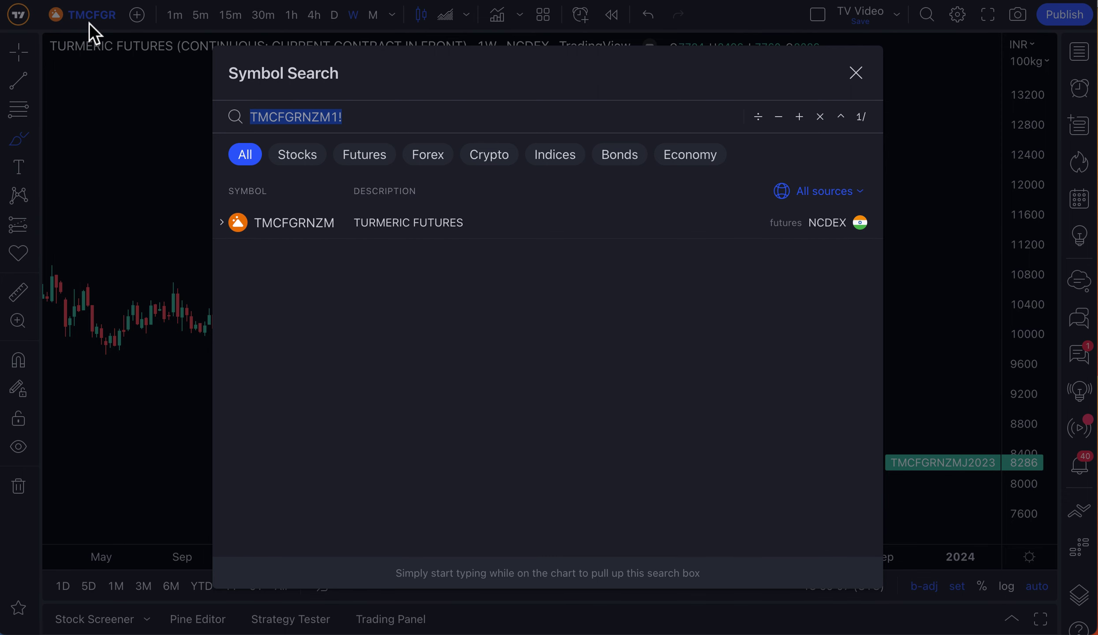
type("NCDEX:")
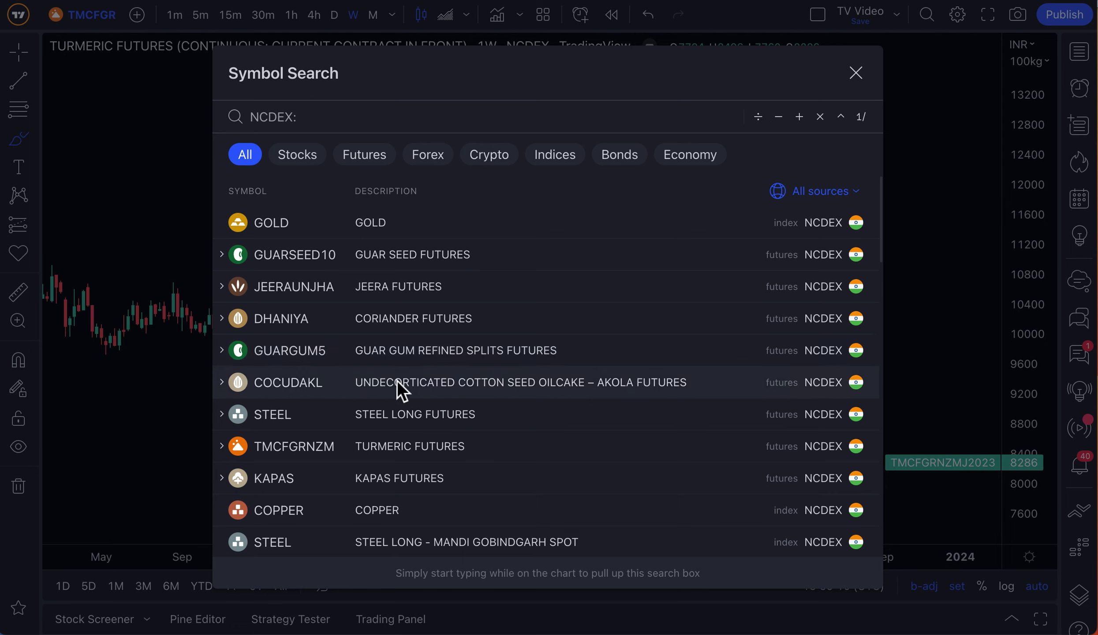
left_click(410, 415)
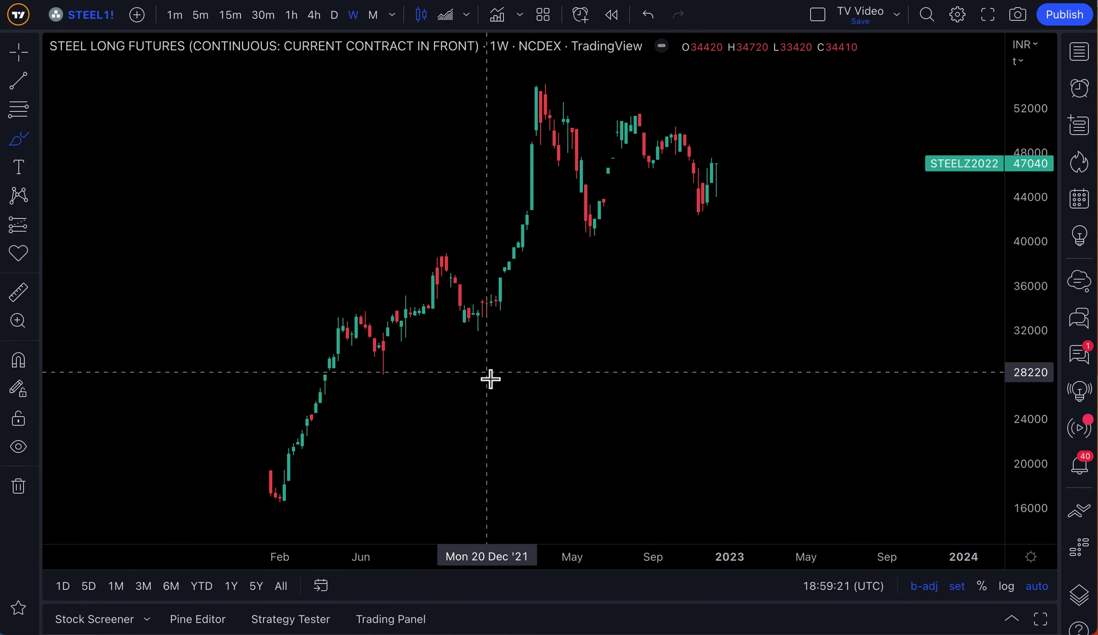
Zoom the weekly Steel Long futures chart in on 2022 prices.
scroll(490, 378, "up", 5)
scroll(490, 378, "up", 2)
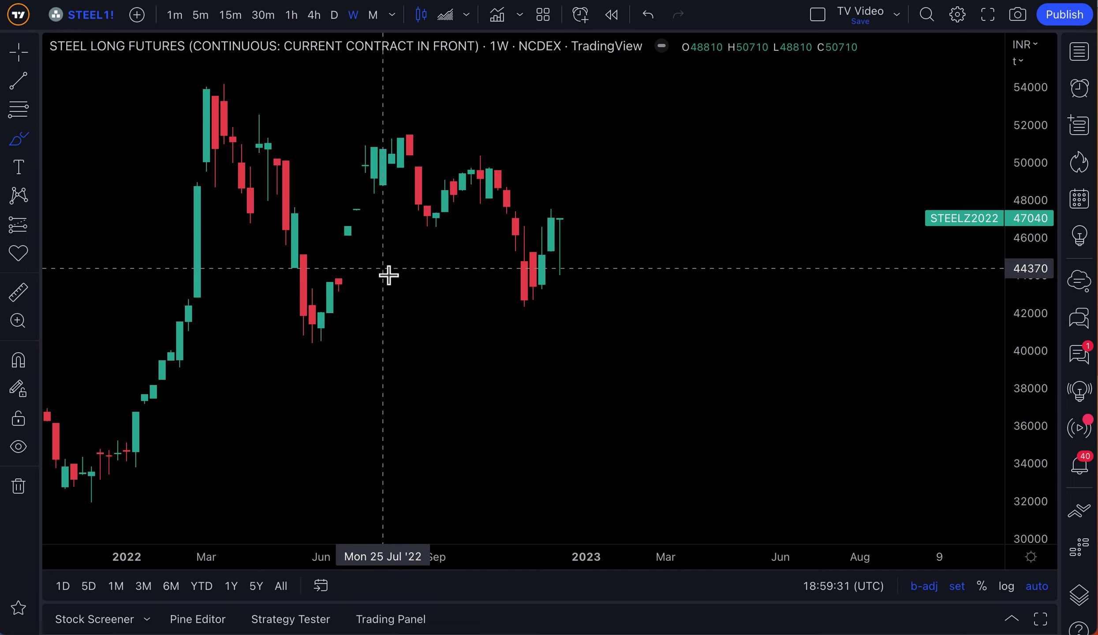
scroll(388, 275, "up", 4)
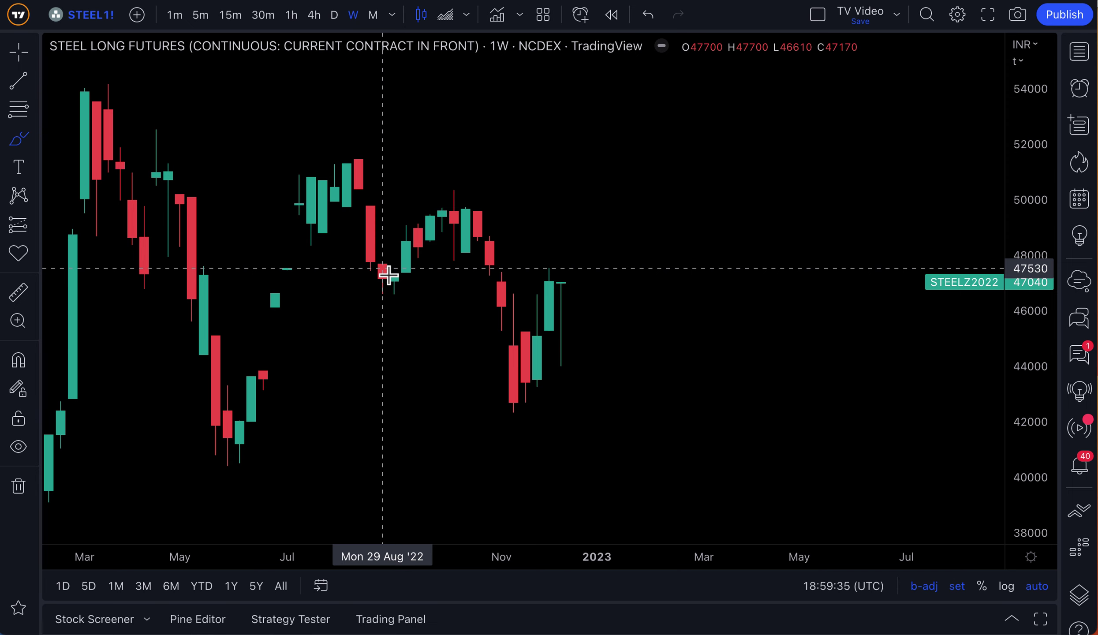
Switch the Steel Long futures chart to daily candles and adjust the view.
left_click(335, 16)
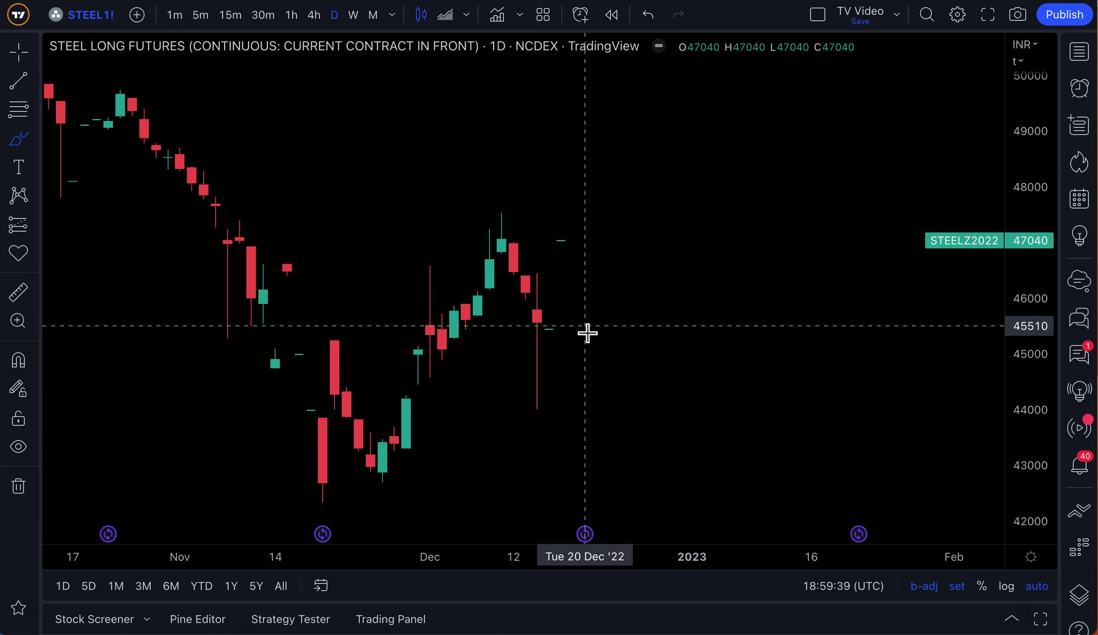
scroll(588, 333, "left", 5)
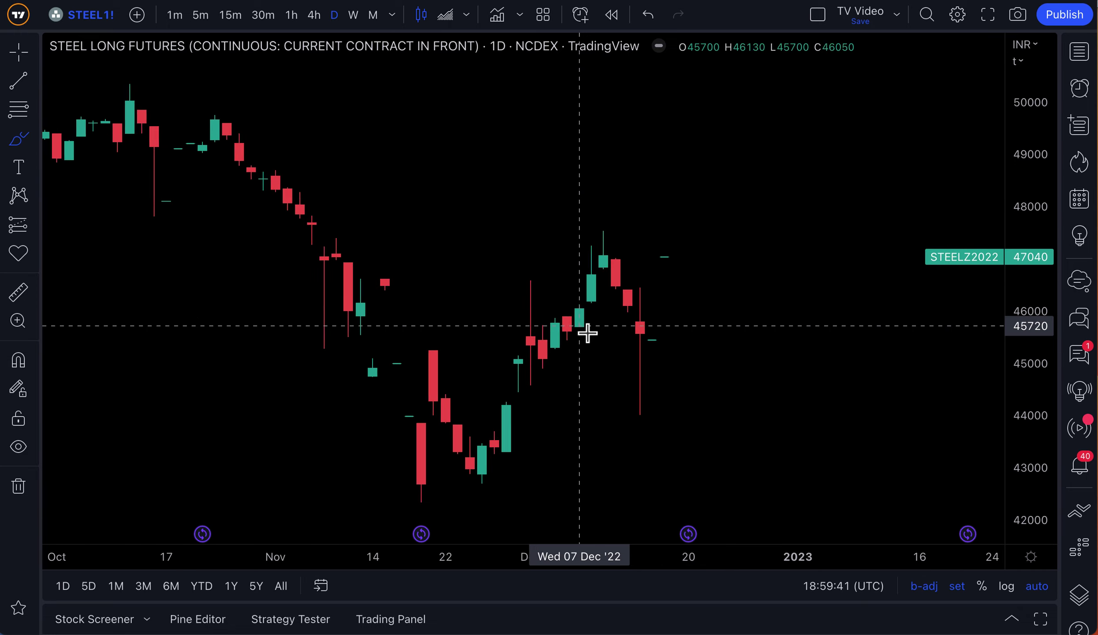
scroll(588, 333, "down", 6)
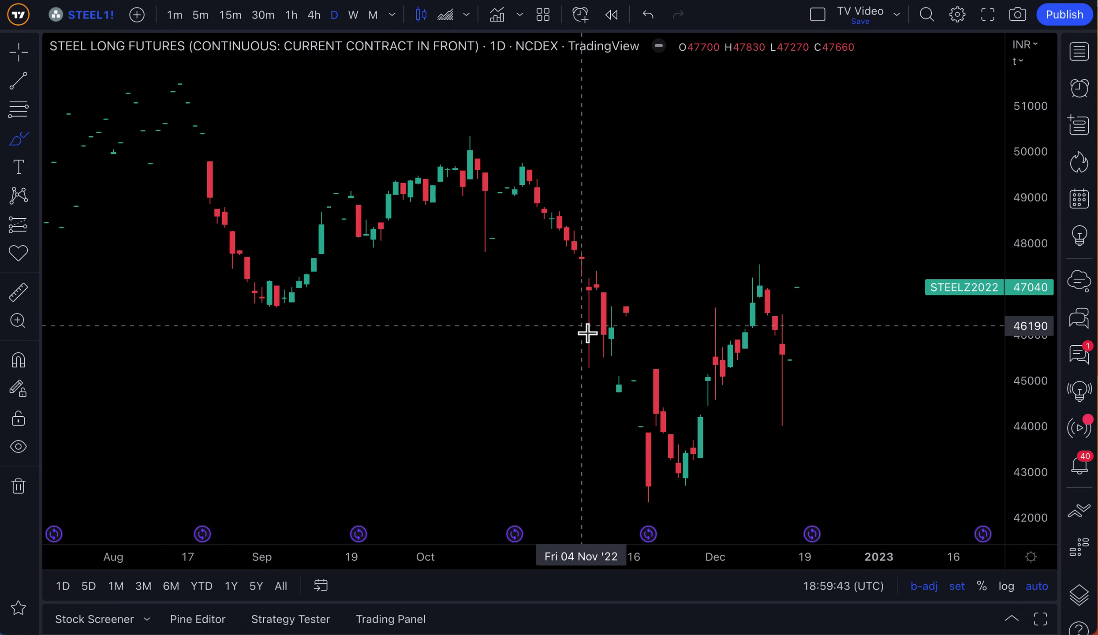
scroll(588, 333, "up", 6)
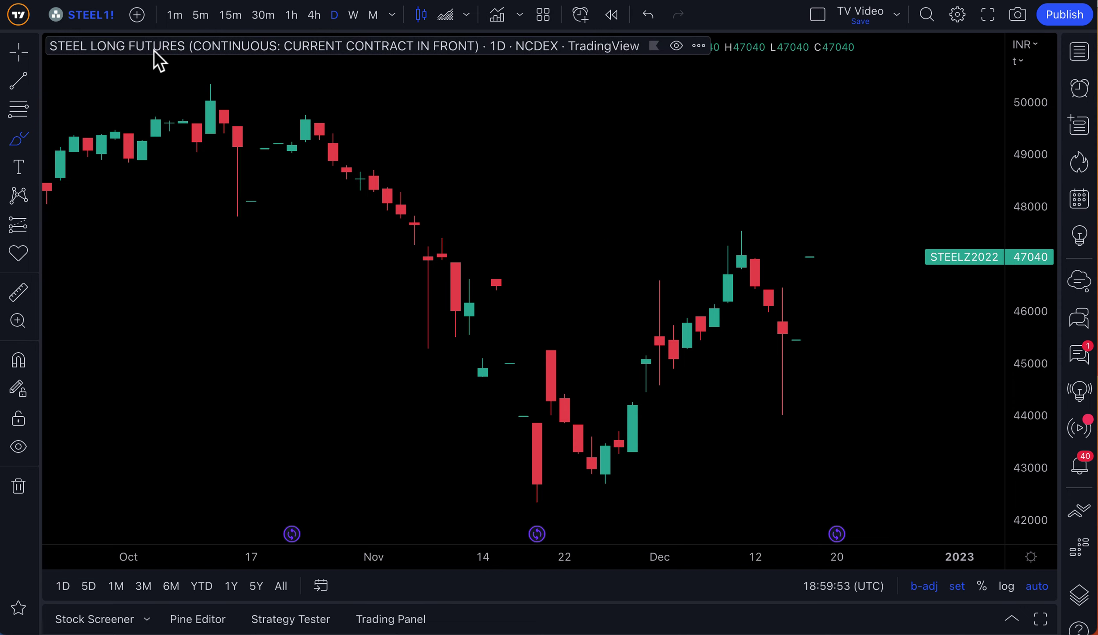
left_click(102, 22)
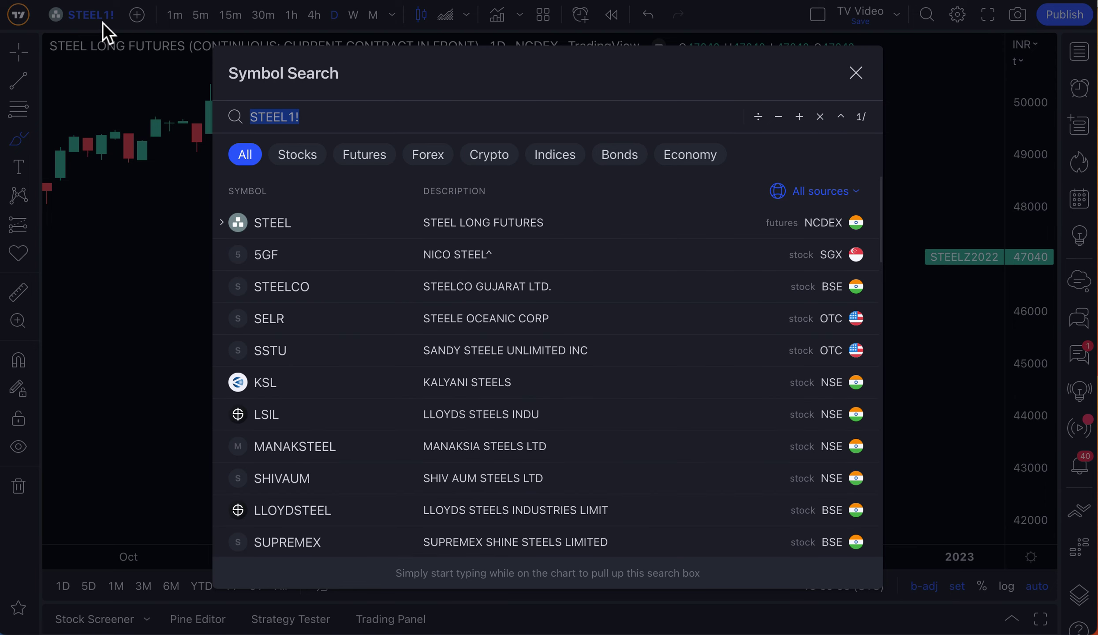
Search 'NCDEX:' again, then clear the query to show recent symbols.
type("NCDEX:")
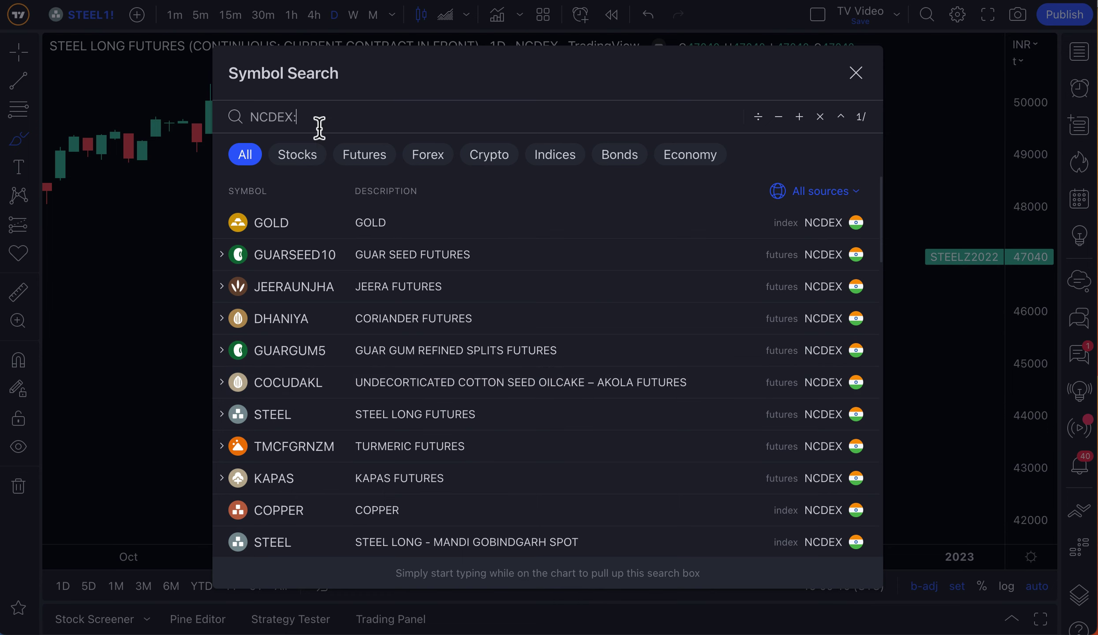
left_click_drag(300, 117, 248, 118)
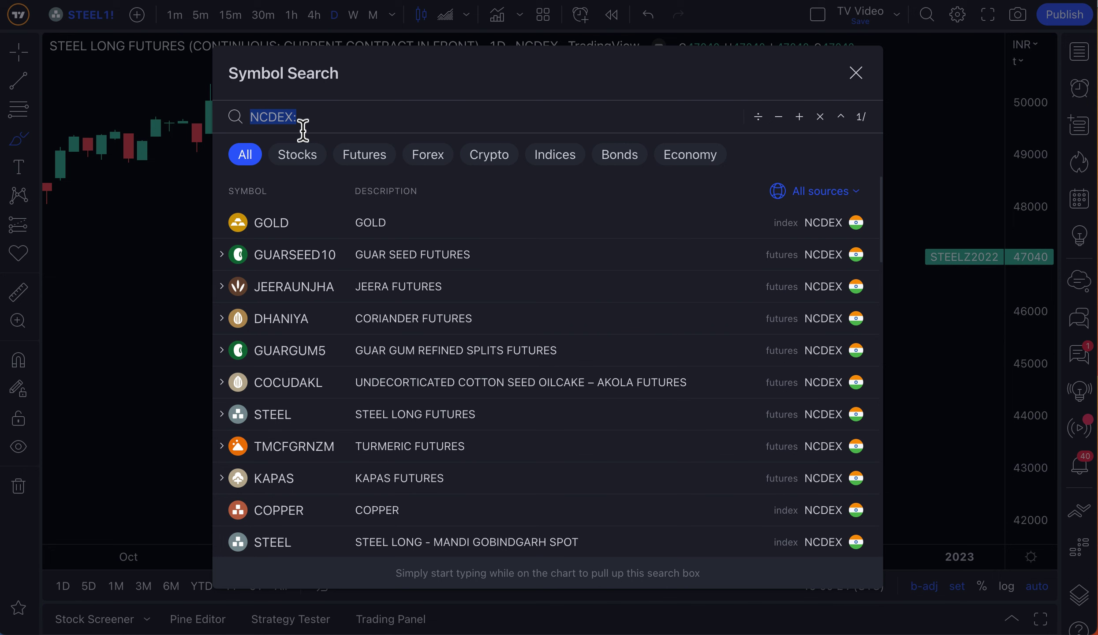
key("BackSpace")
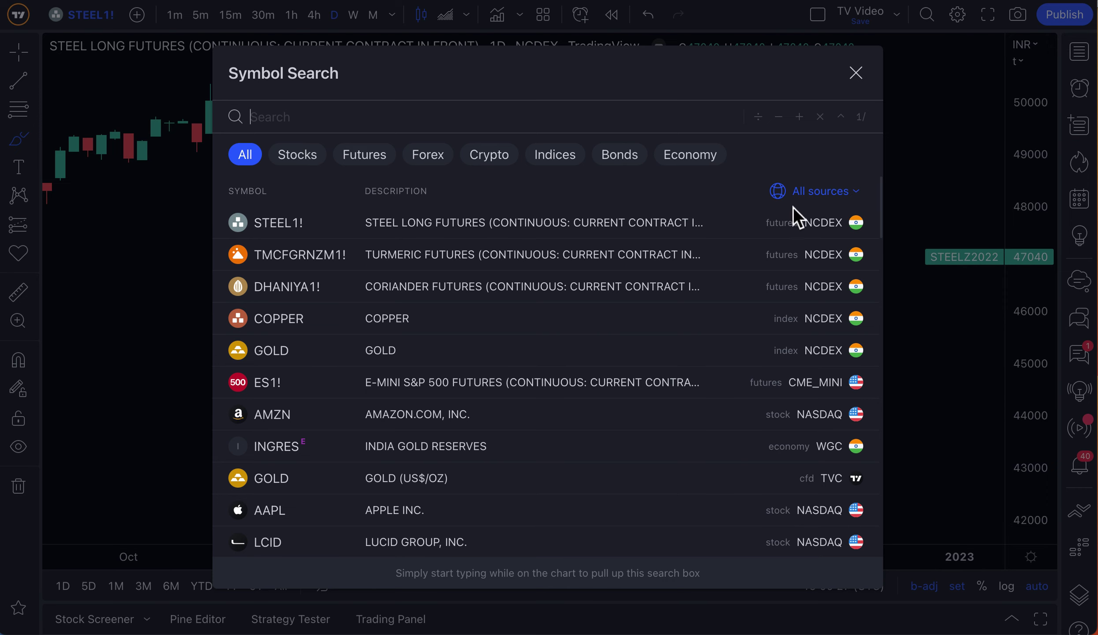
Open the All sources list and scroll through the regional and crypto data sources.
left_click(831, 196)
scroll(330, 359, "down", 10)
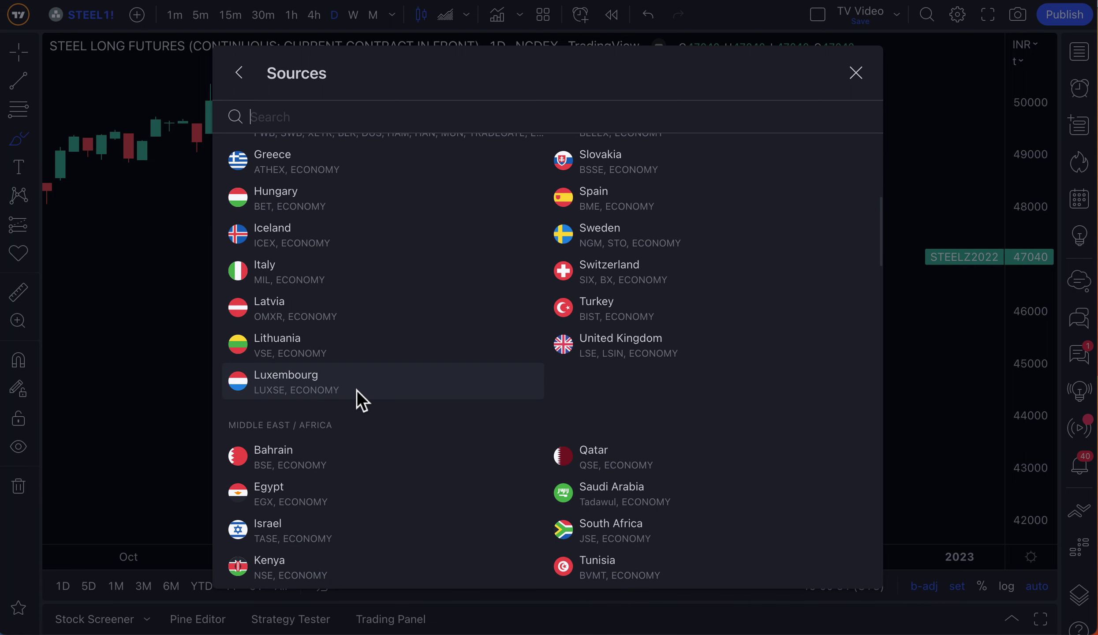
scroll(356, 390, "up", 10)
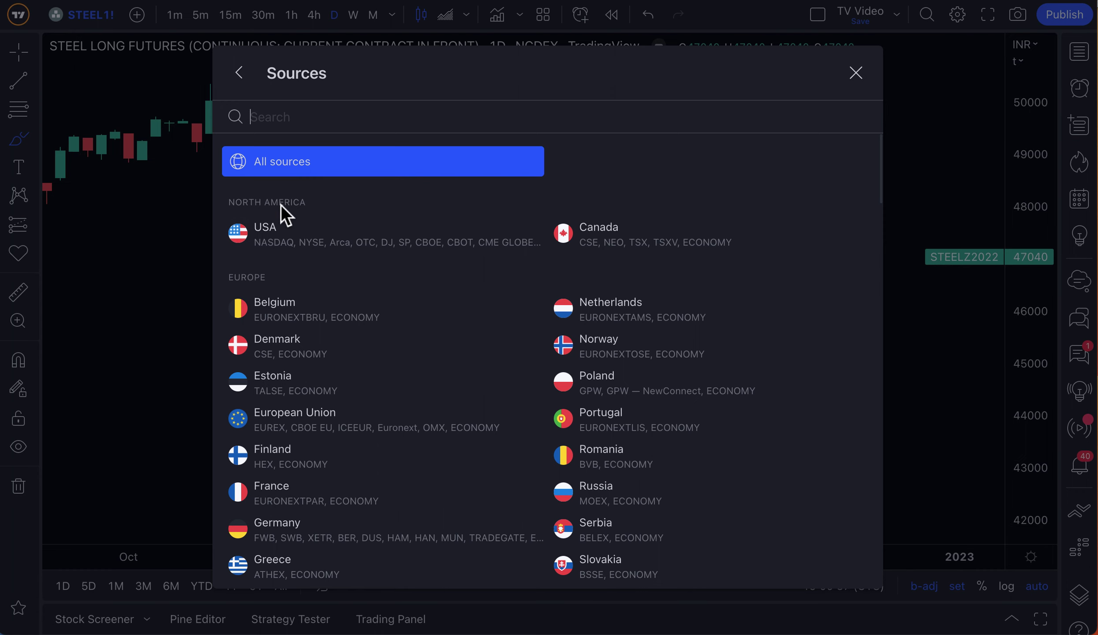
scroll(398, 464, "down", 10)
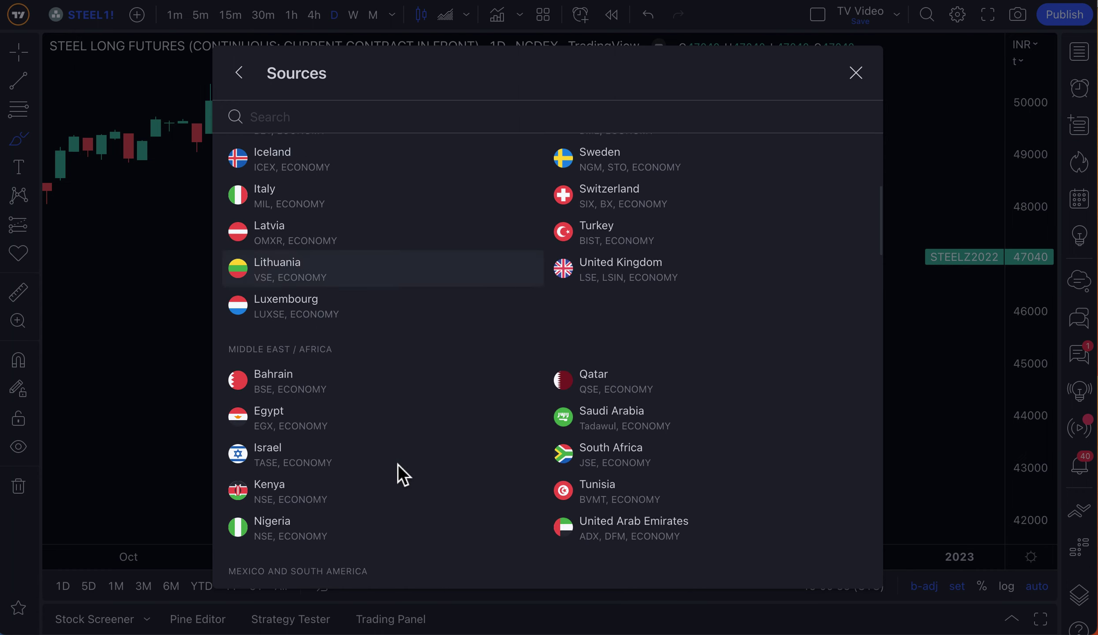
scroll(302, 357, "down", 9)
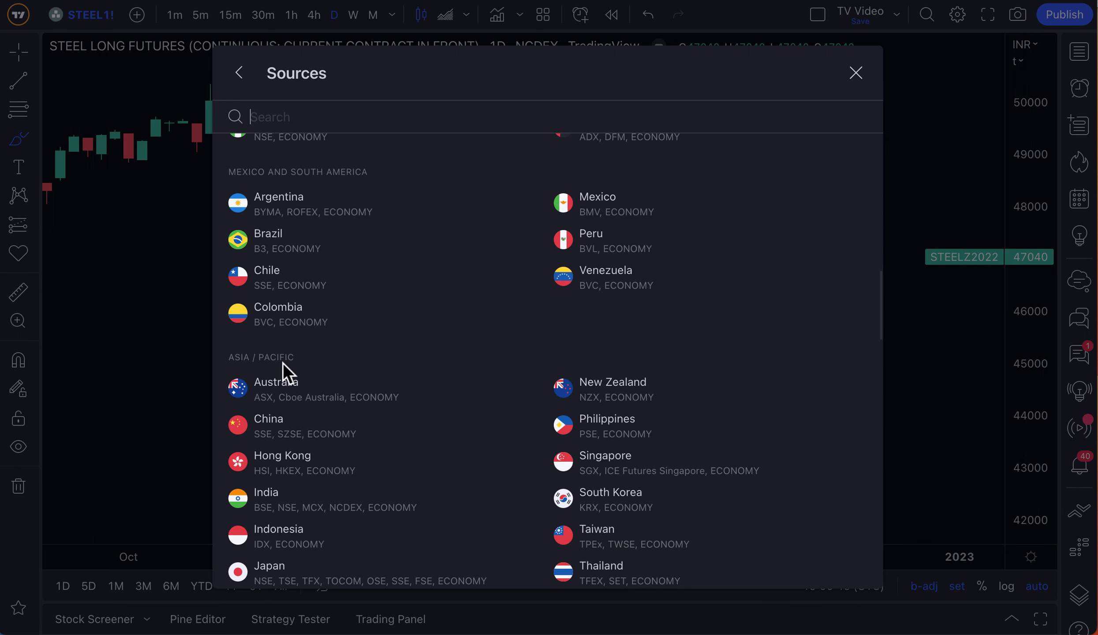
scroll(281, 364, "down", 4)
scroll(283, 363, "down", 4)
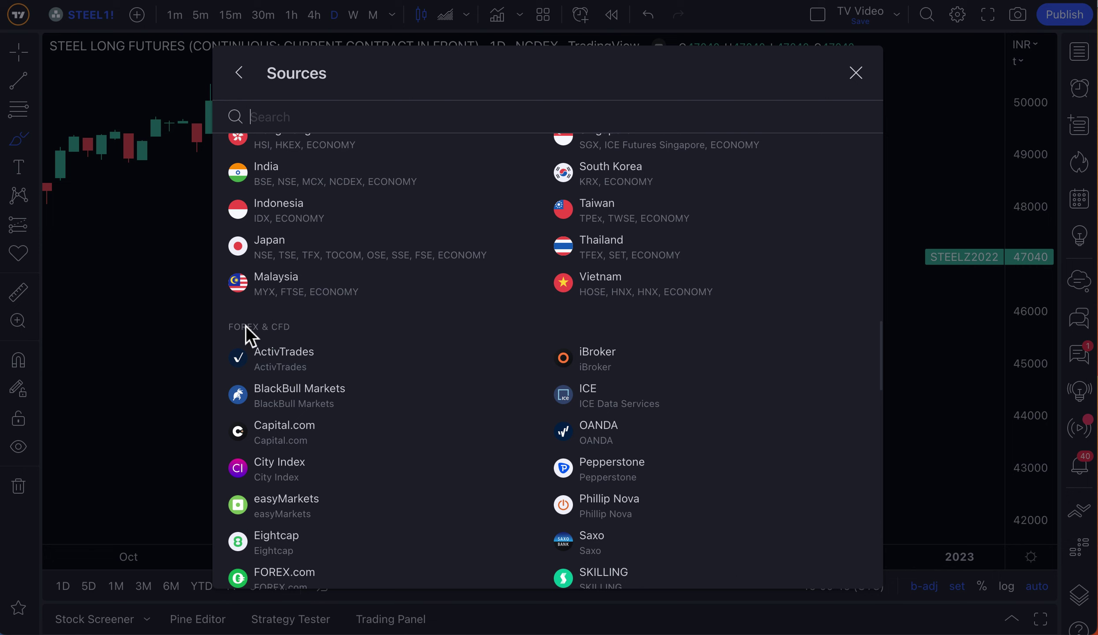
scroll(303, 337, "down", 10)
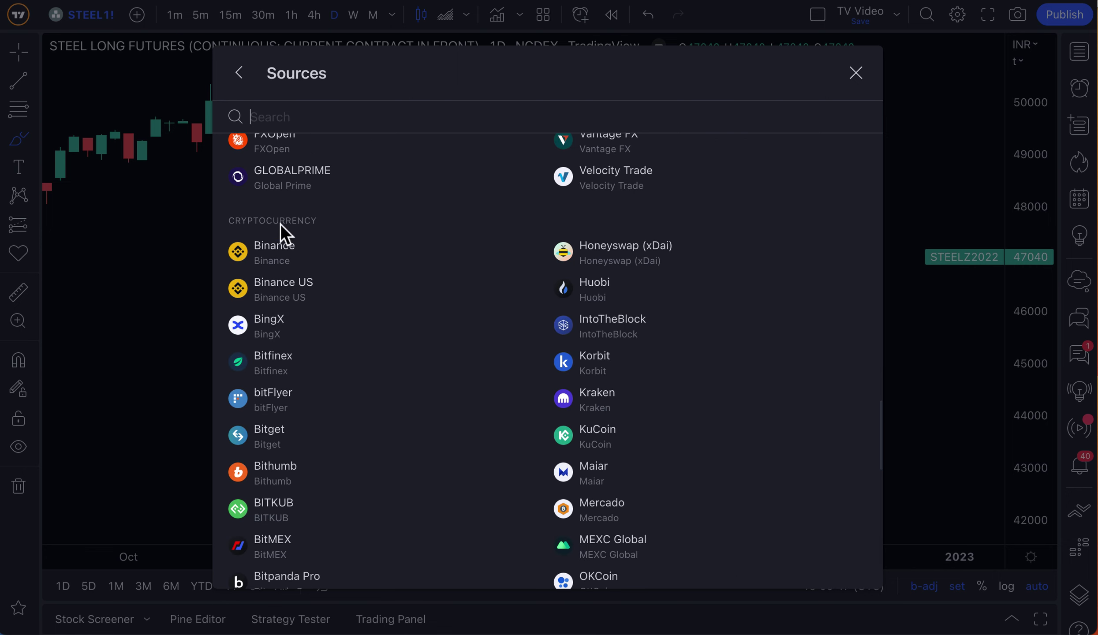
scroll(309, 348, "down", 17)
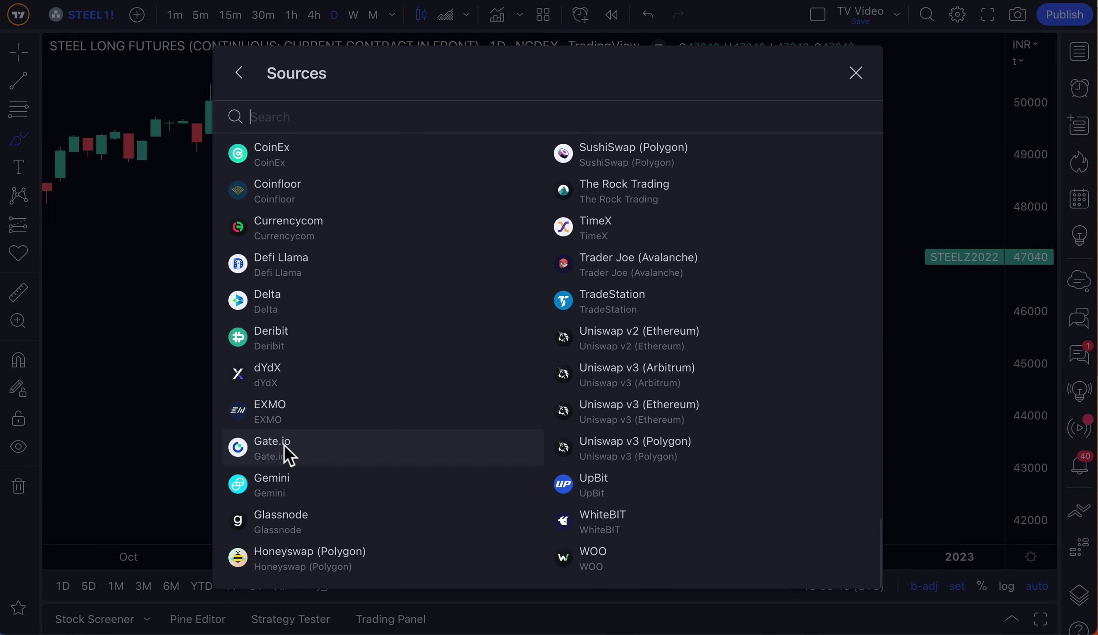
Close the Sources list and reopen Symbol Search on STEEL1!
scroll(309, 444, "up", 15)
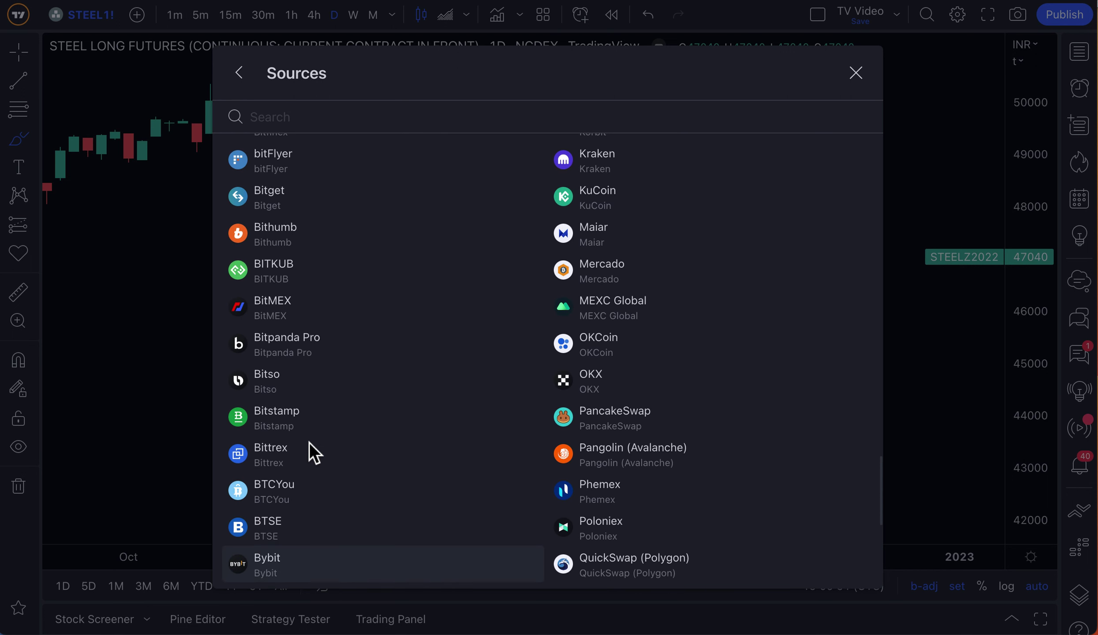
scroll(461, 333, "up", 6)
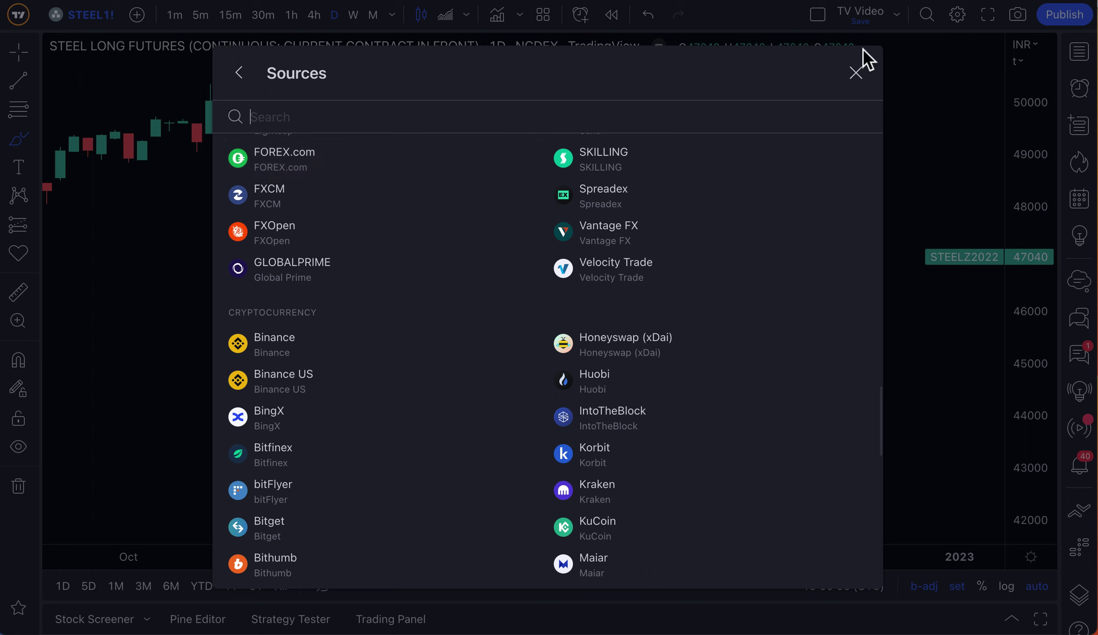
left_click(857, 72)
left_click(65, 18)
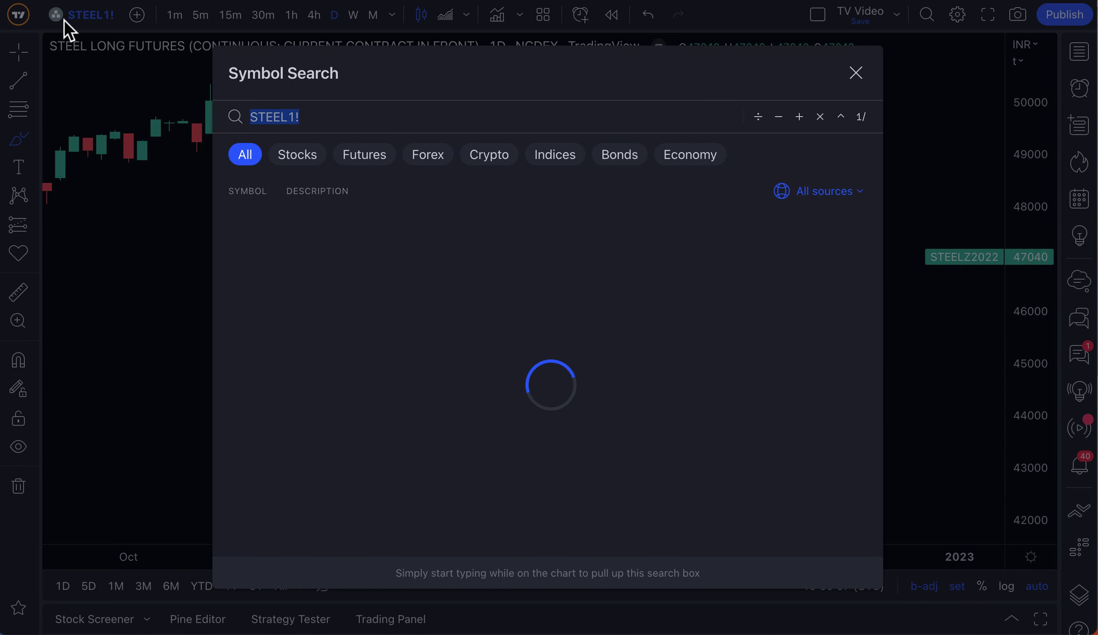
Reopen the Sources list and scroll down to Asia / Pacific, where India lists NCDEX.
left_click(796, 194)
scroll(373, 388, "down", 3)
scroll(374, 382, "up", 3)
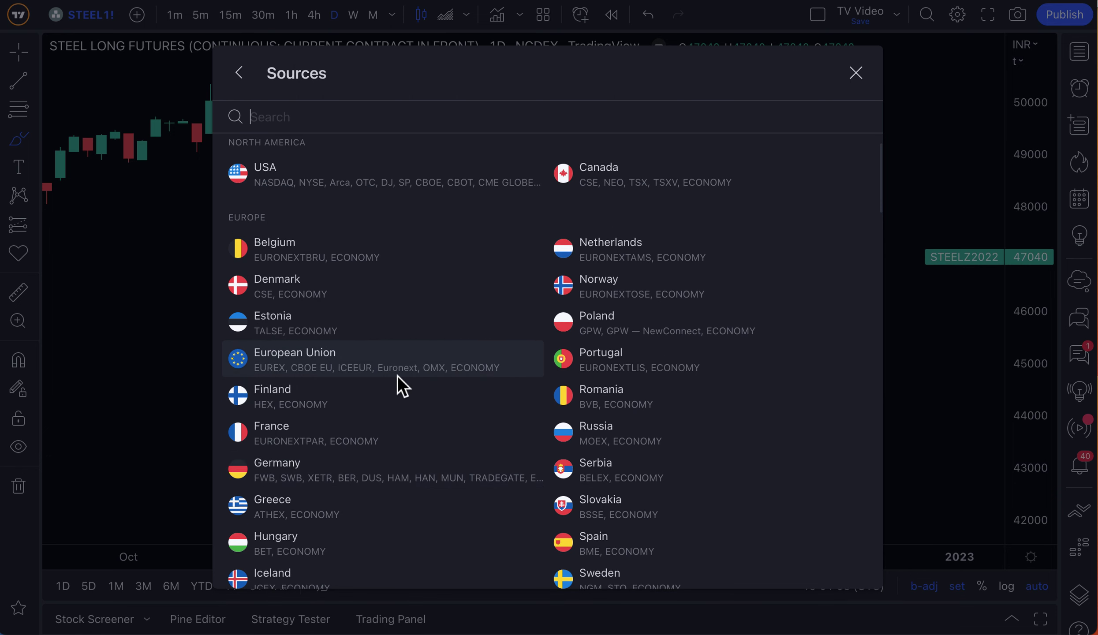
scroll(398, 375, "down", 10)
scroll(403, 375, "down", 5)
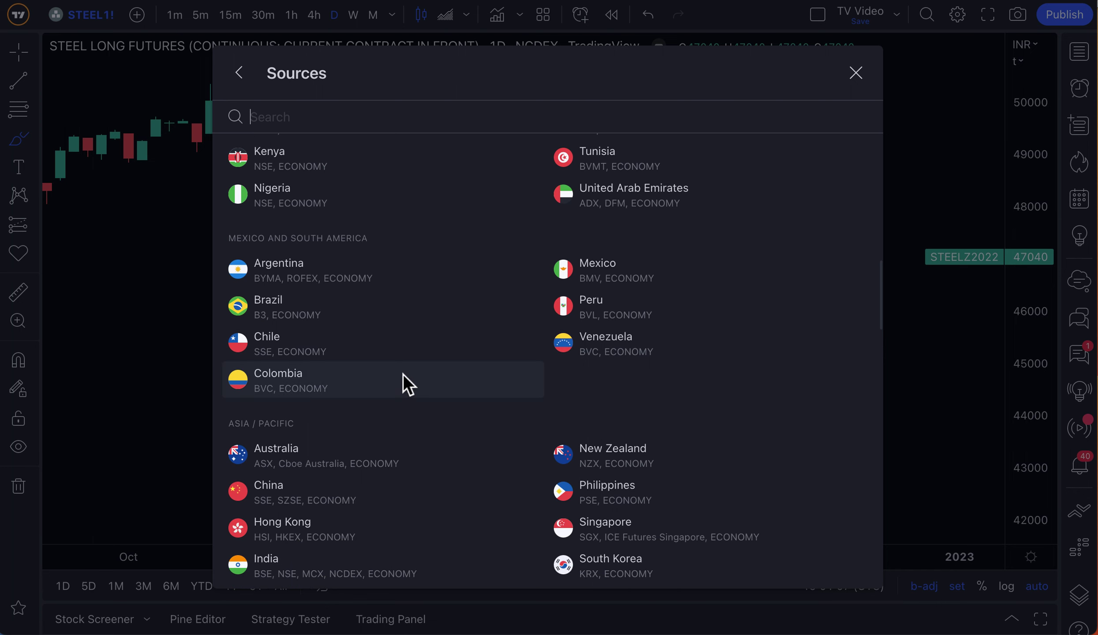
scroll(441, 349, "down", 3)
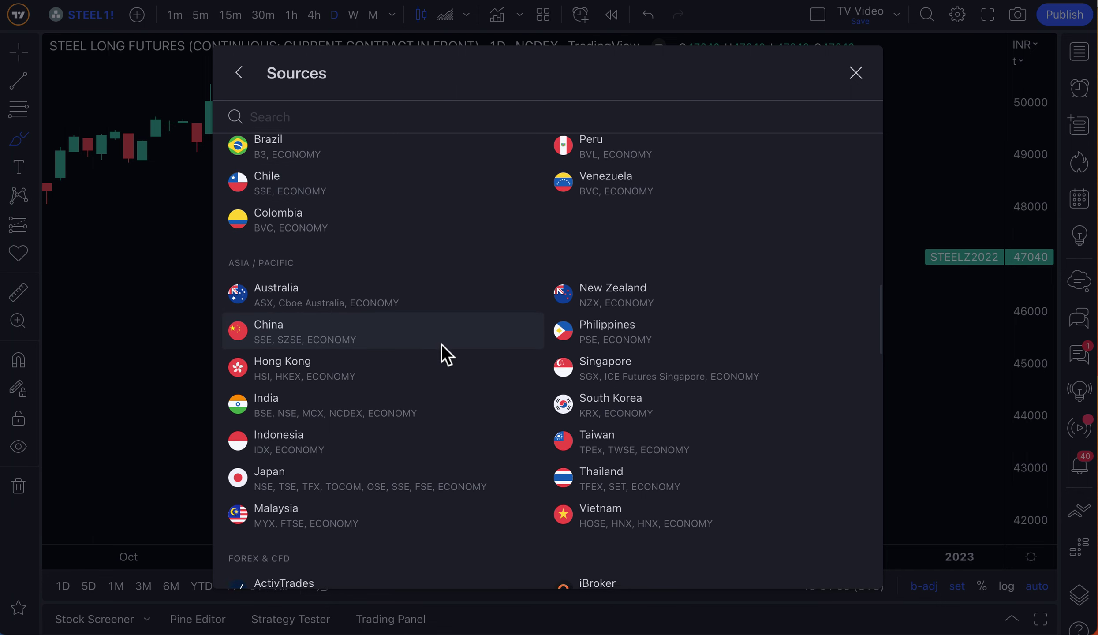
scroll(441, 348, "down", 1)
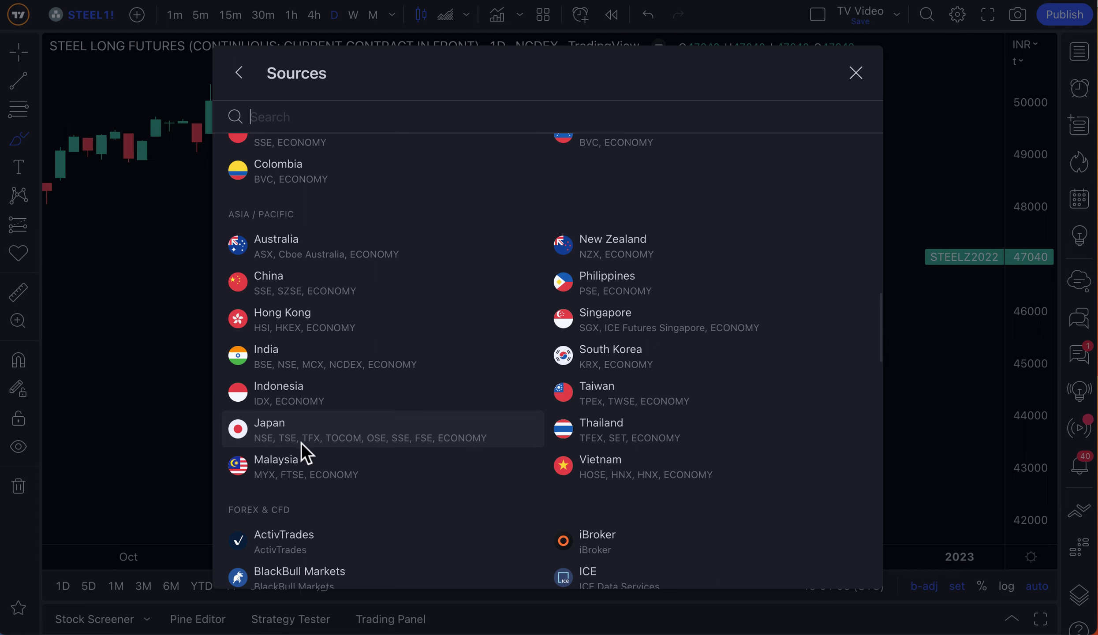
scroll(411, 437, "up", 10)
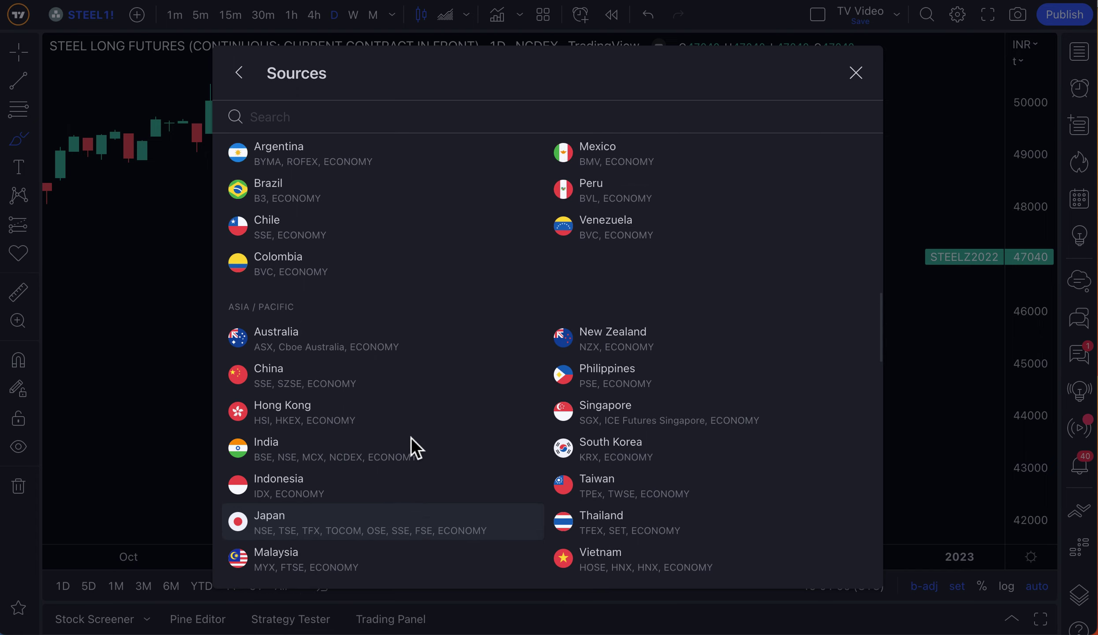
Close the Sources list to return to the daily NCDEX Steel Long futures chart.
scroll(396, 435, "up", 3)
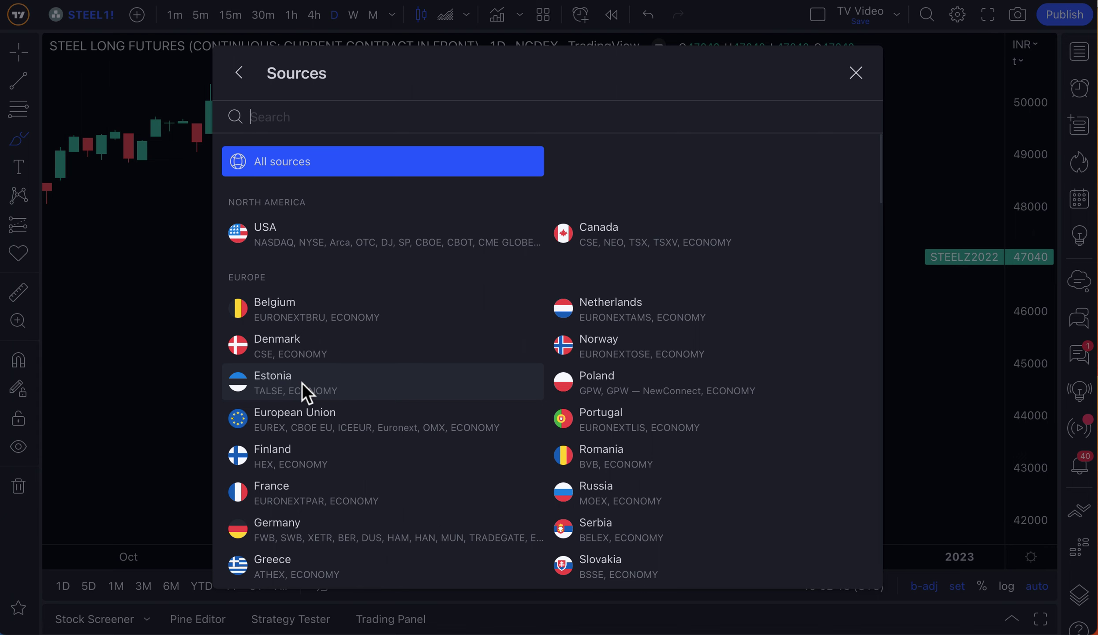
scroll(342, 475, "down", 3)
scroll(342, 474, "down", 1)
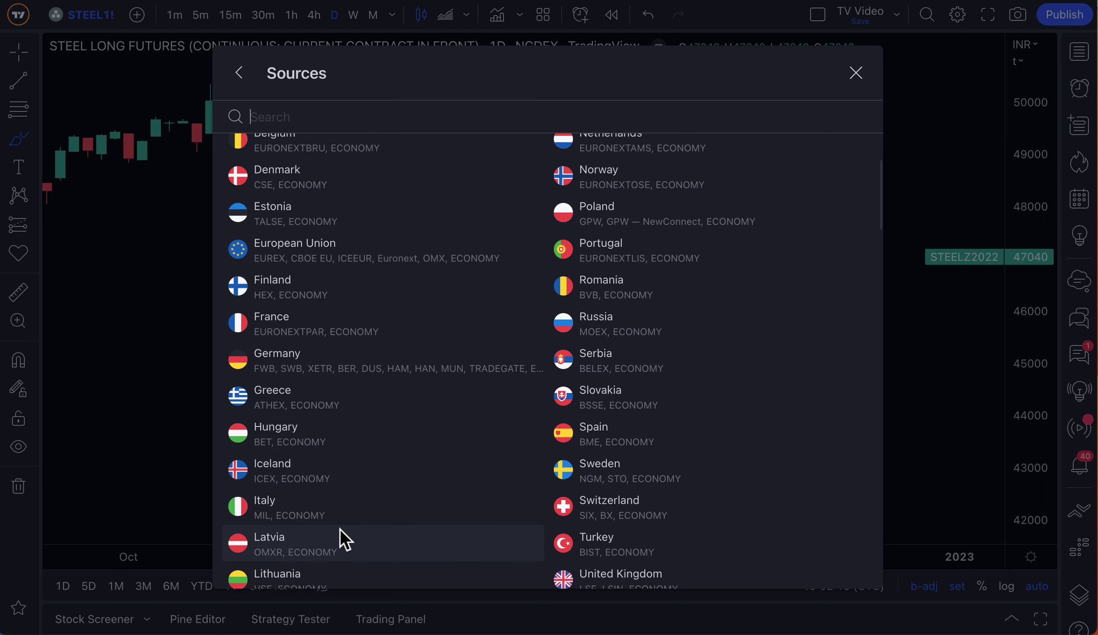
scroll(339, 528, "up", 4)
left_click(856, 73)
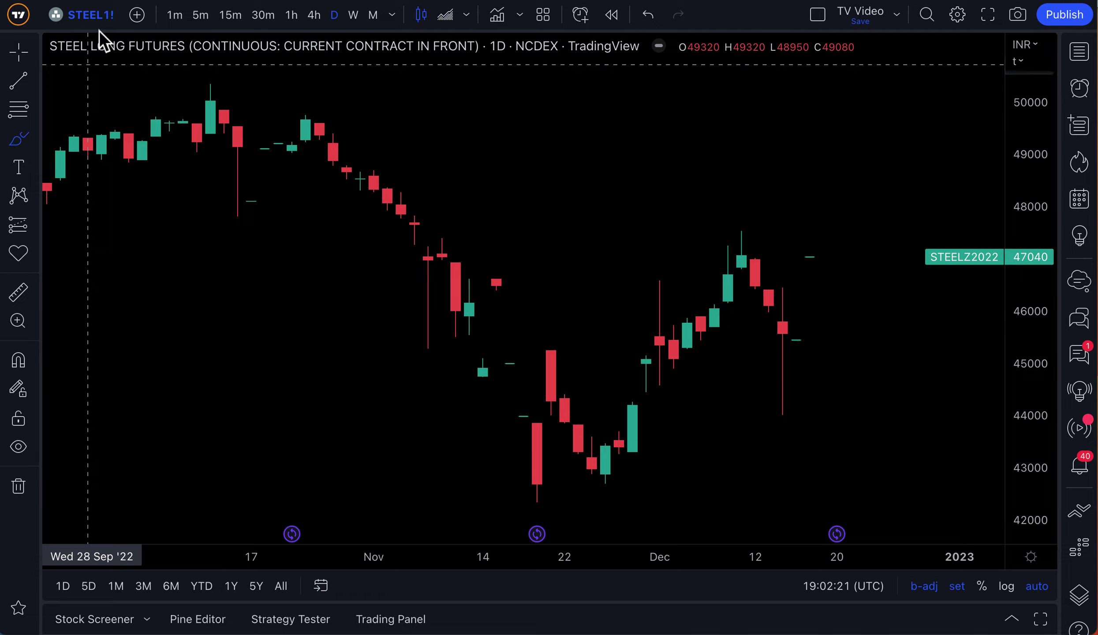
Search symbols for 'NCDEX:' and open the data sources list for that search.
left_click(98, 17)
type("NCDEX:")
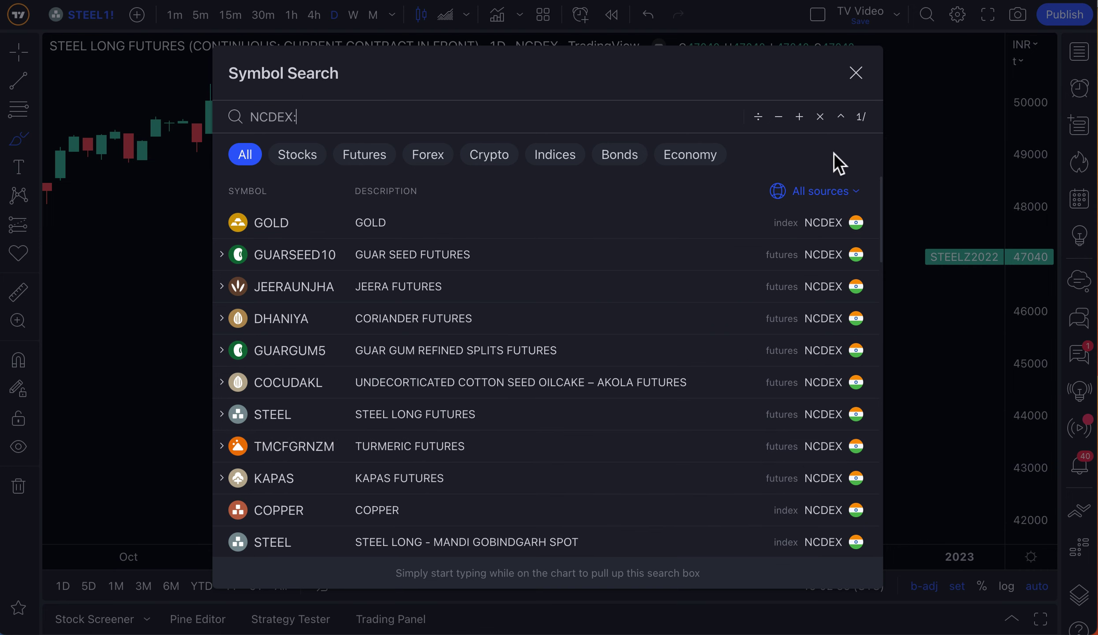
left_click(823, 189)
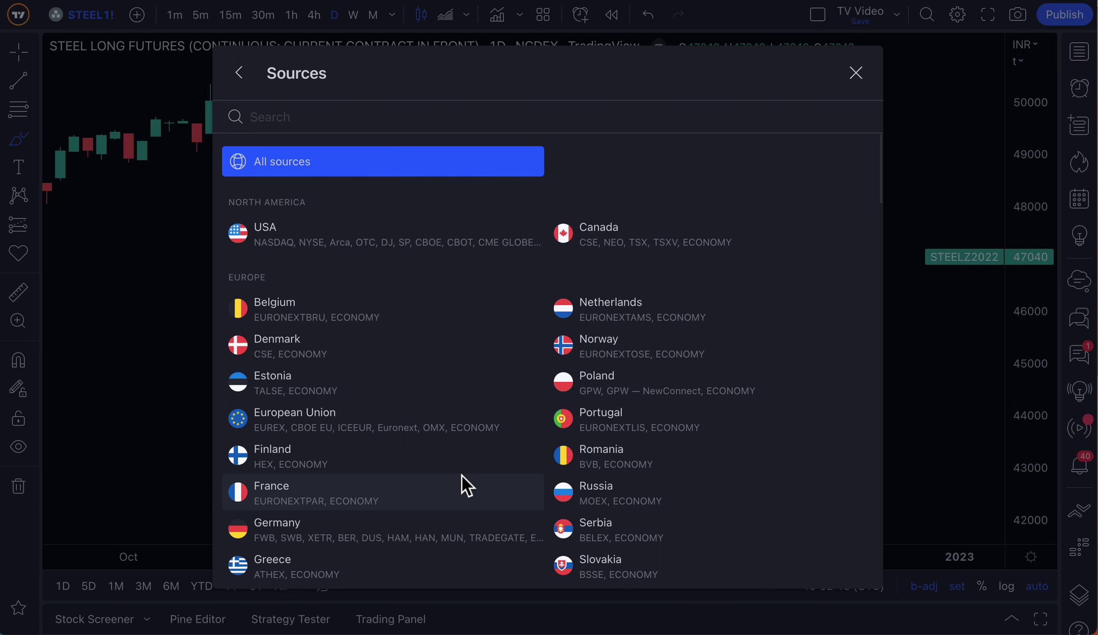
Scroll the Sources list from USA, Canada and Europe down to cryptocurrency providers, then back up.
scroll(462, 475, "down", 20)
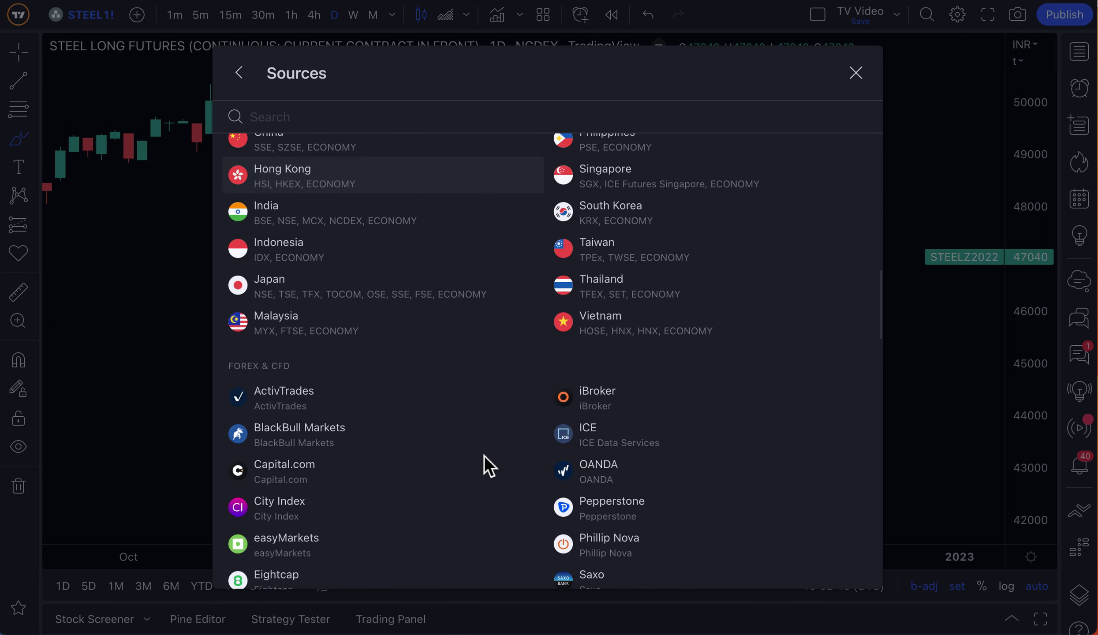
scroll(488, 465, "down", 4)
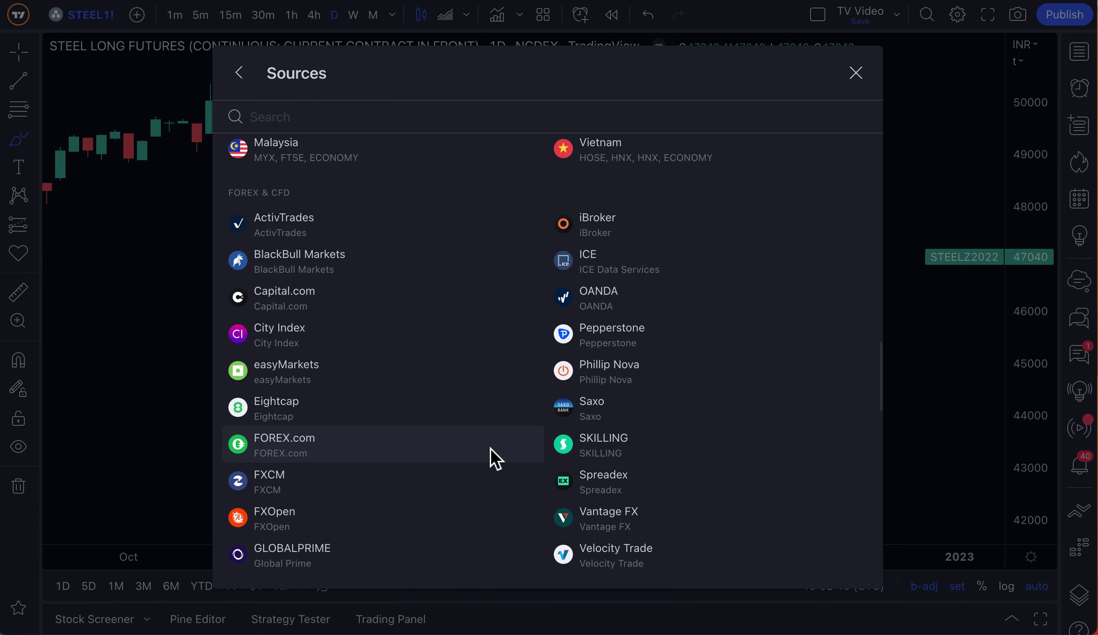
scroll(452, 383, "down", 7)
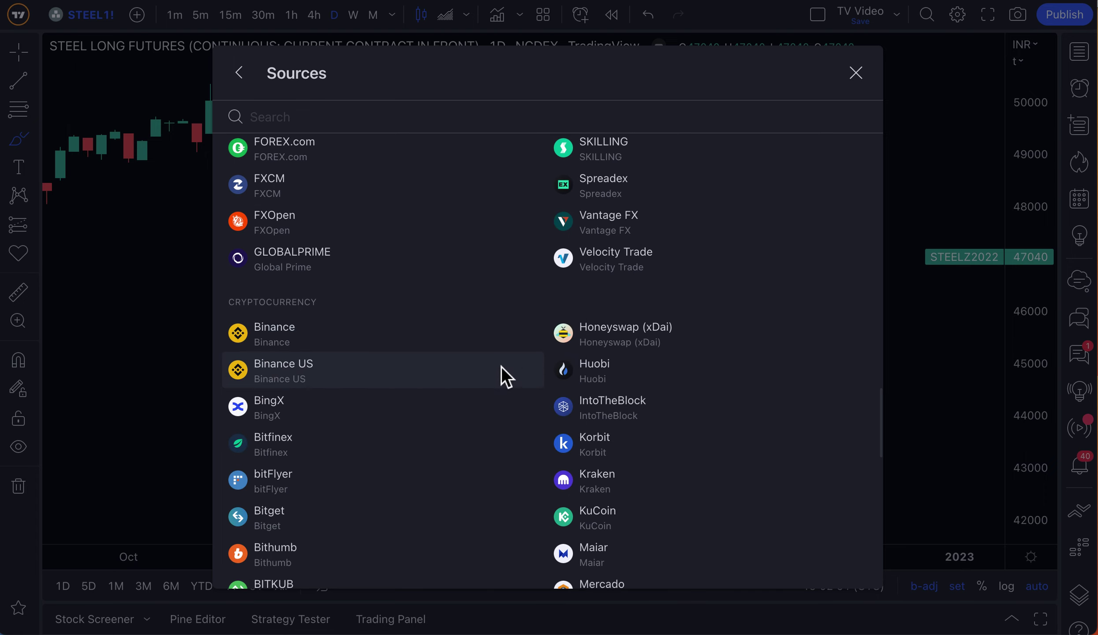
scroll(512, 428, "down", 4)
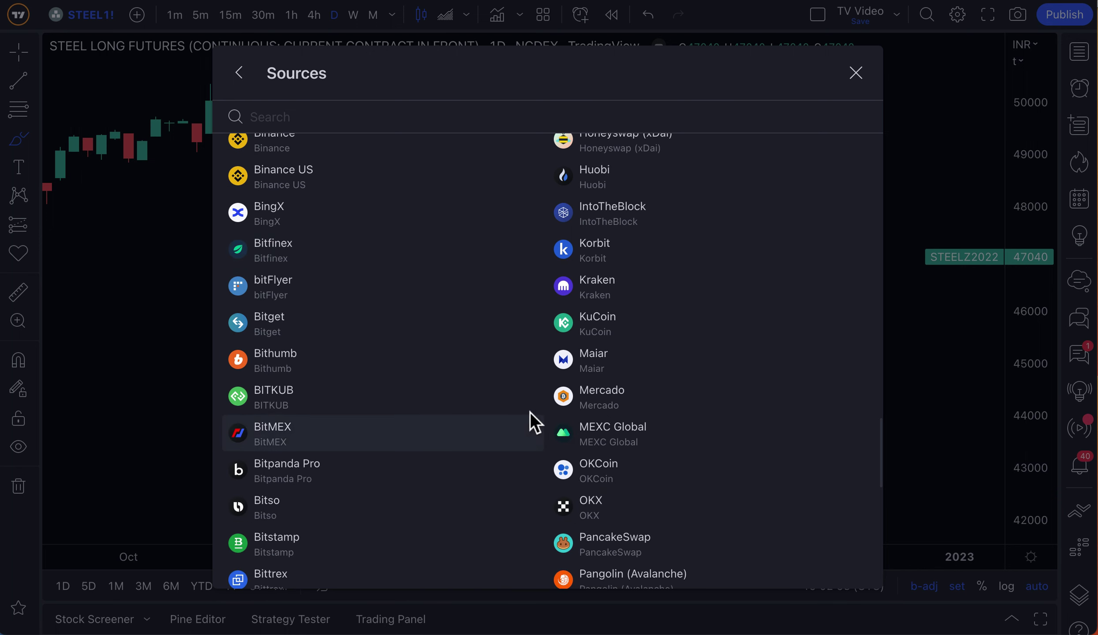
scroll(545, 414, "up", 20)
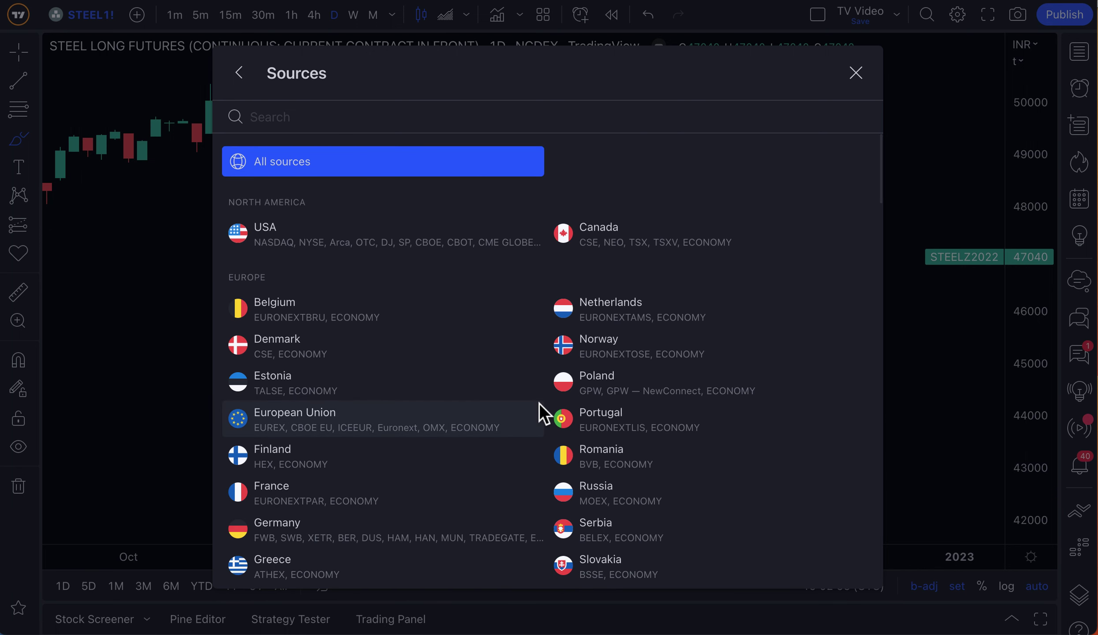